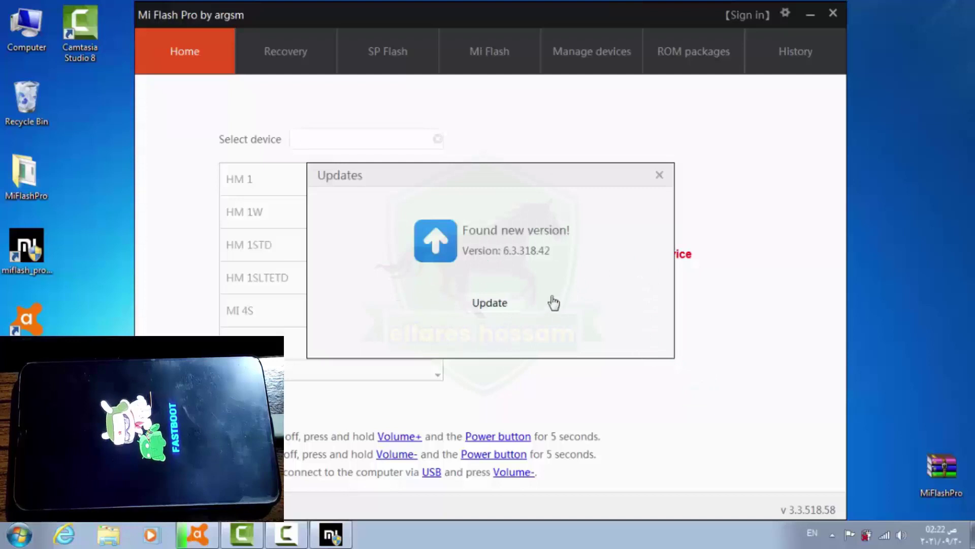
Step: Dismiss the Mi Flash Pro new-version update prompt to return to the Home page
click(661, 182)
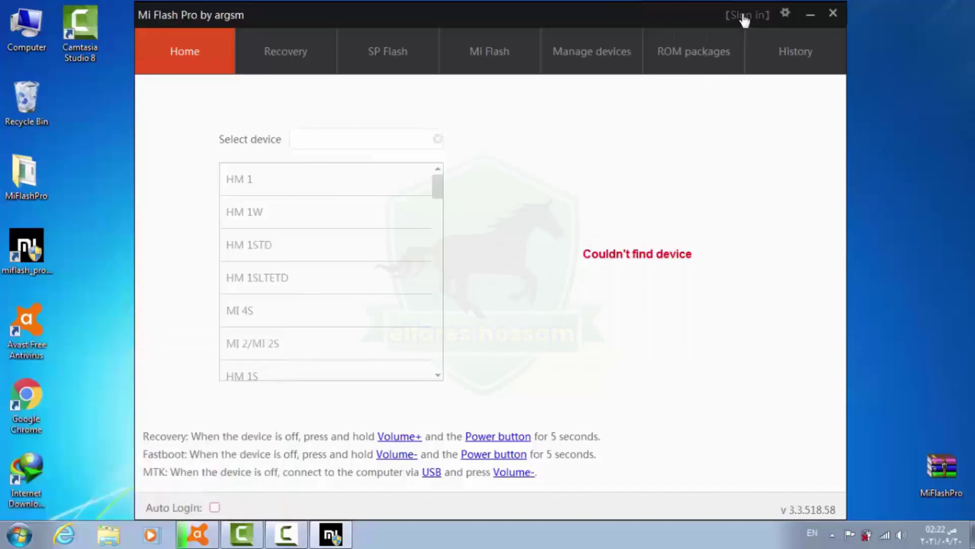
Step: Sign in with the Mi account's email and password and request the phone verification code
click(744, 18)
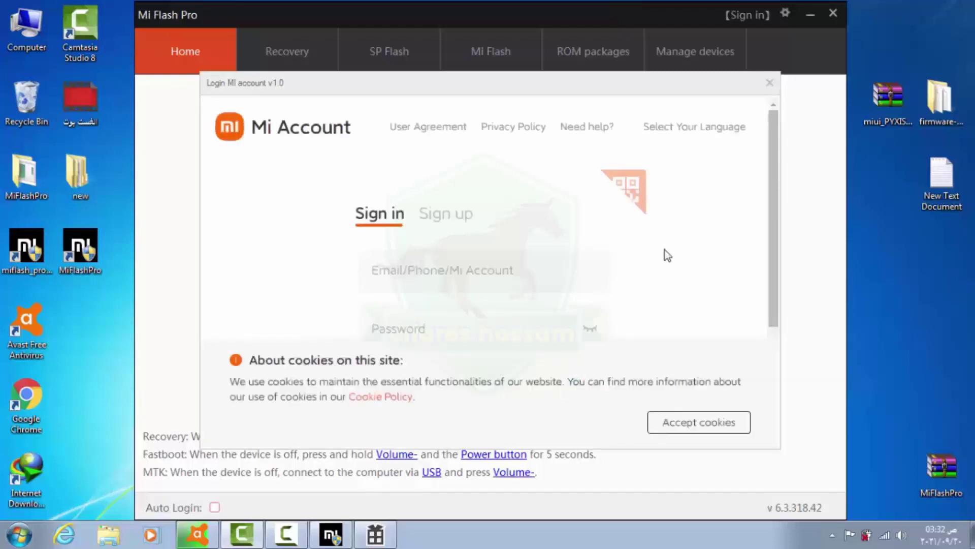
scroll(605, 257, down, 2)
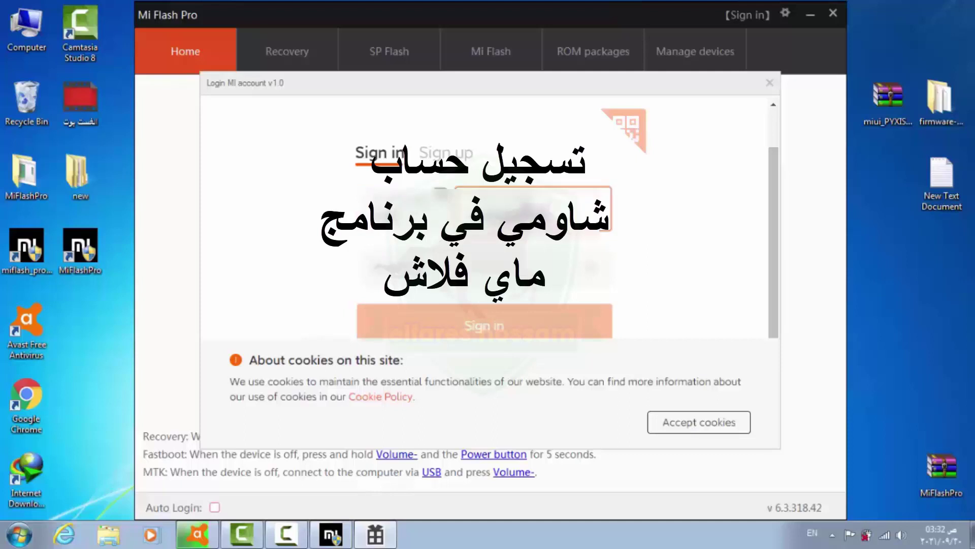
click(485, 267)
text(****)
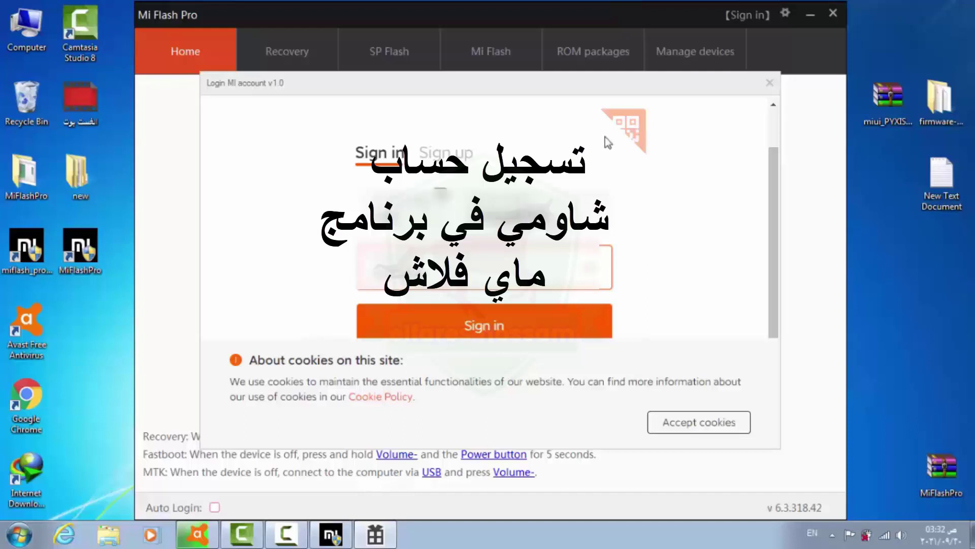
click(521, 329)
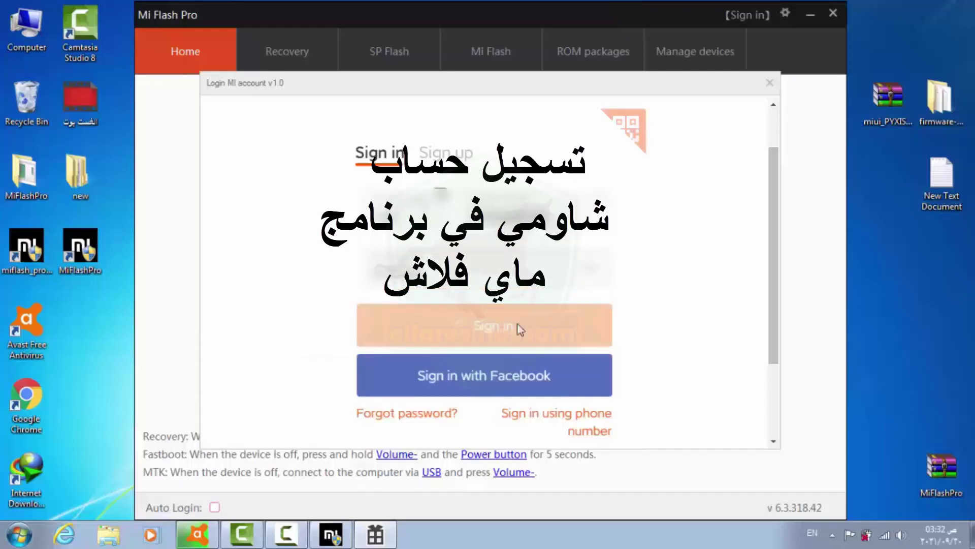
click(518, 328)
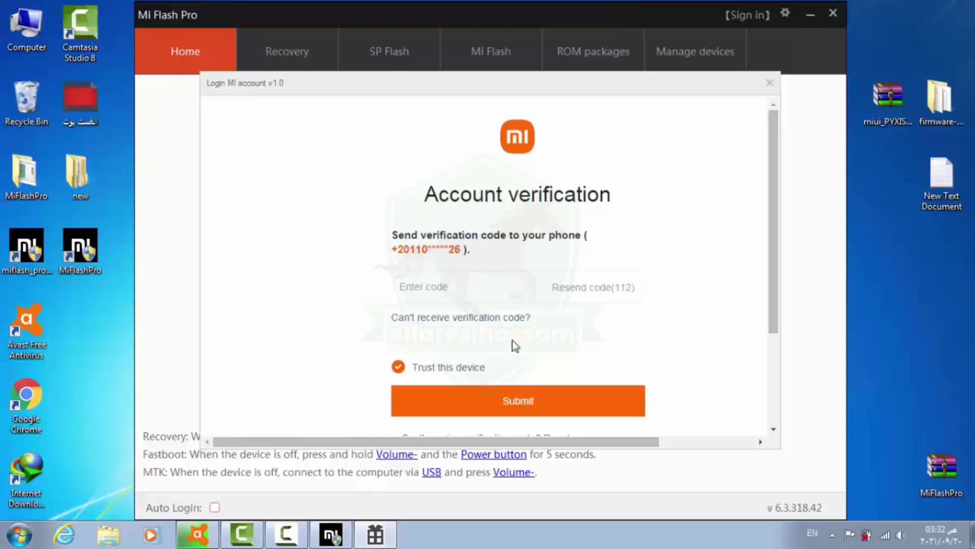
Step: Submit the six-digit SMS verification code with Trust this device left ticked
click(418, 290)
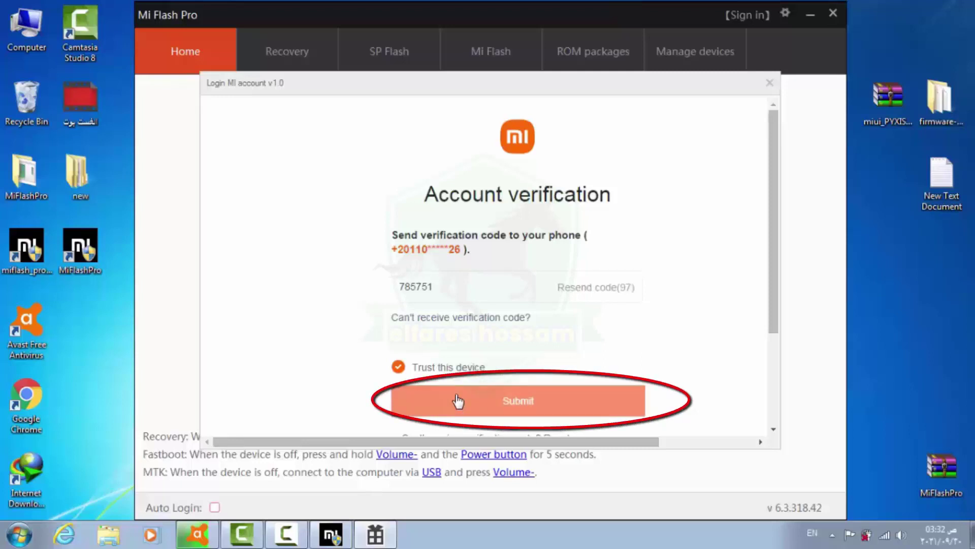
click(458, 400)
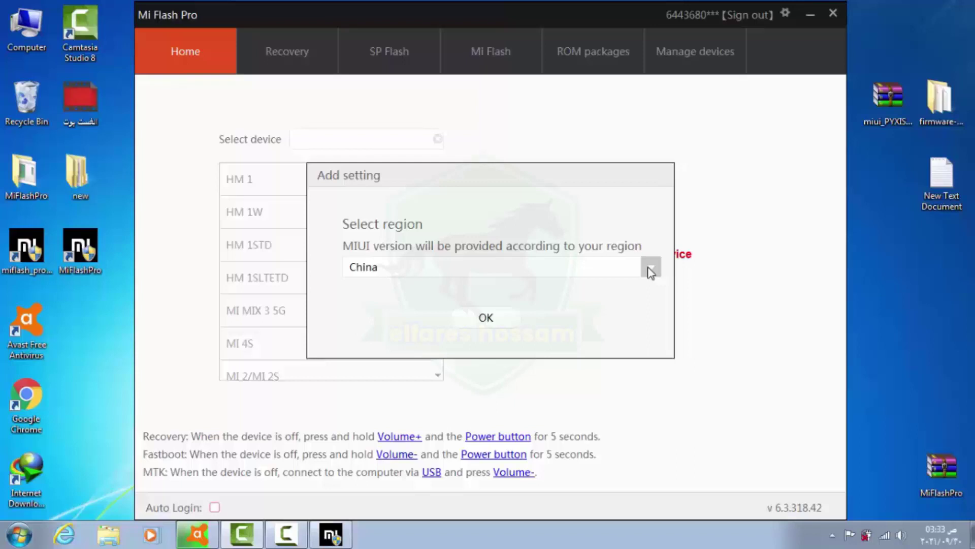
Step: Accept China as the ROM region, then open Recovery and close its flash window
click(889, 120)
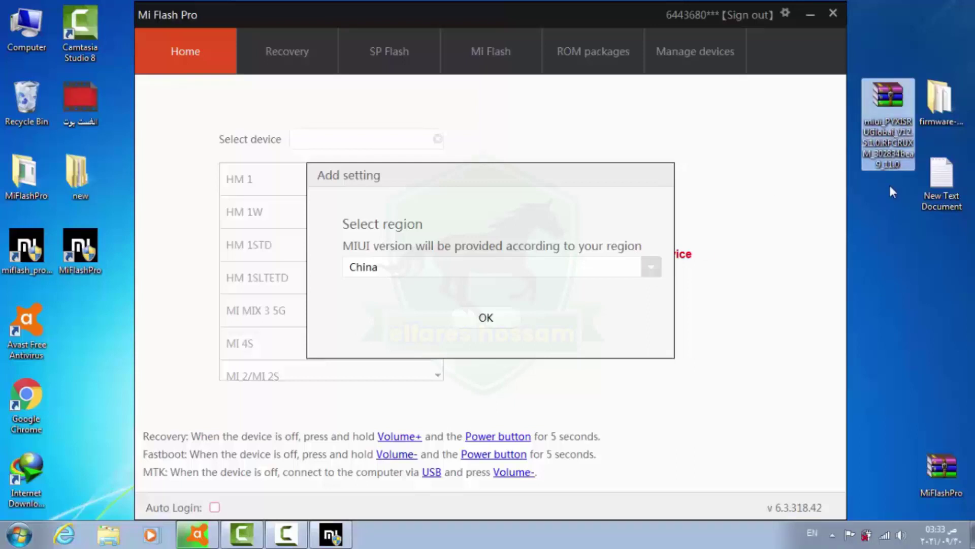
click(518, 317)
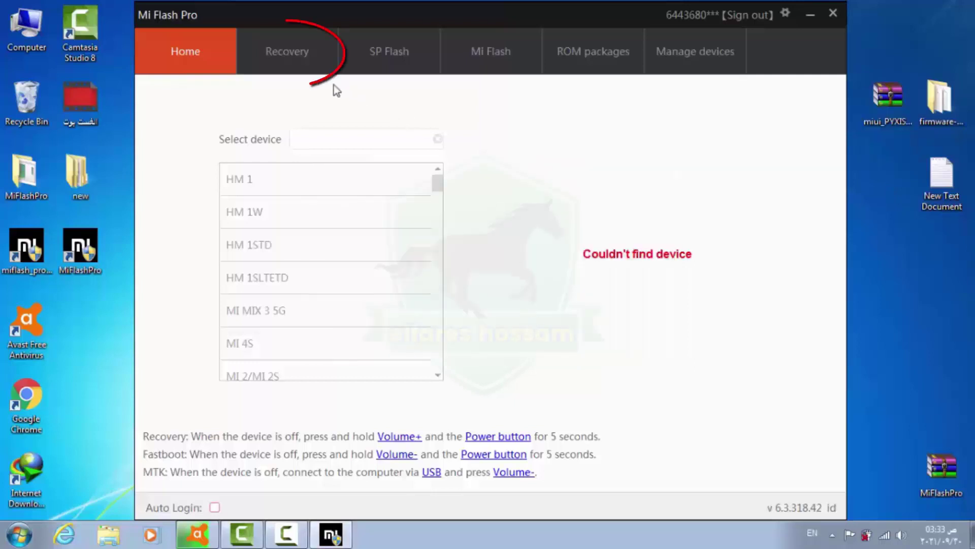
click(303, 57)
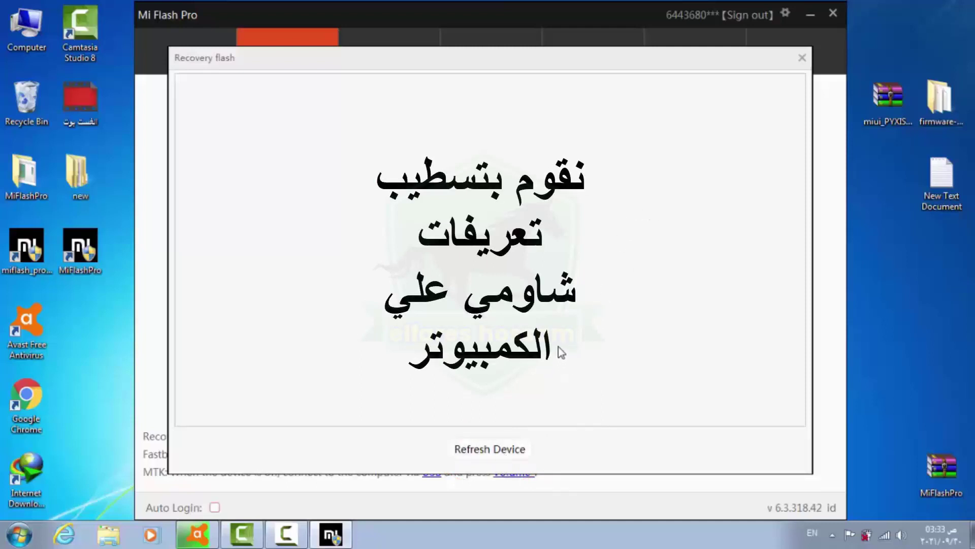
click(801, 58)
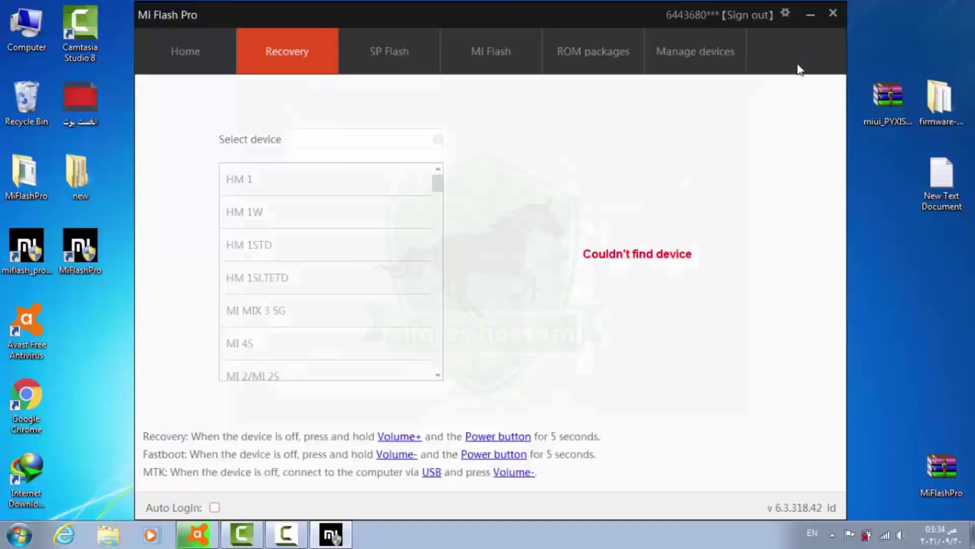
Step: Launch MiFlash and install its bundled Google, Nvidia, Microsoft and Qualcomm USB drivers
click(501, 51)
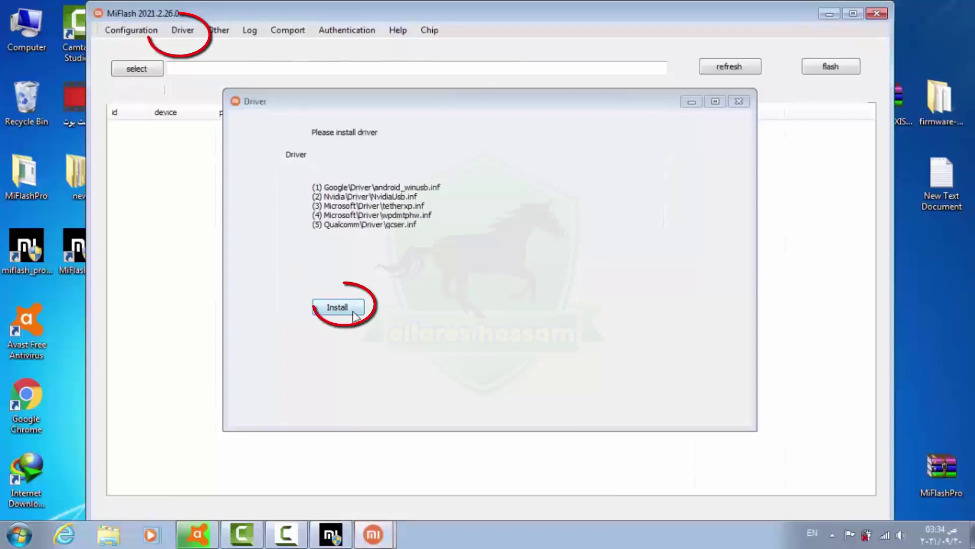
click(354, 314)
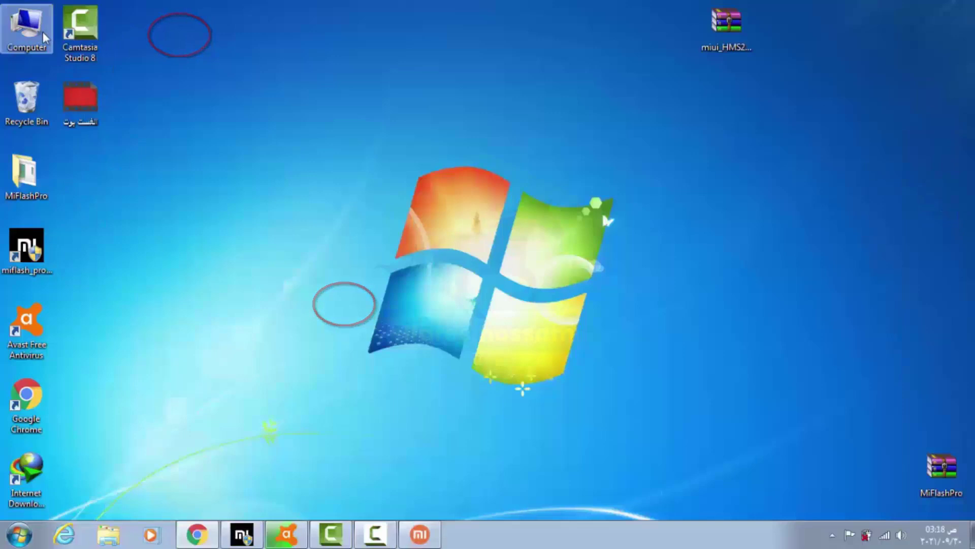
right_click(32, 30)
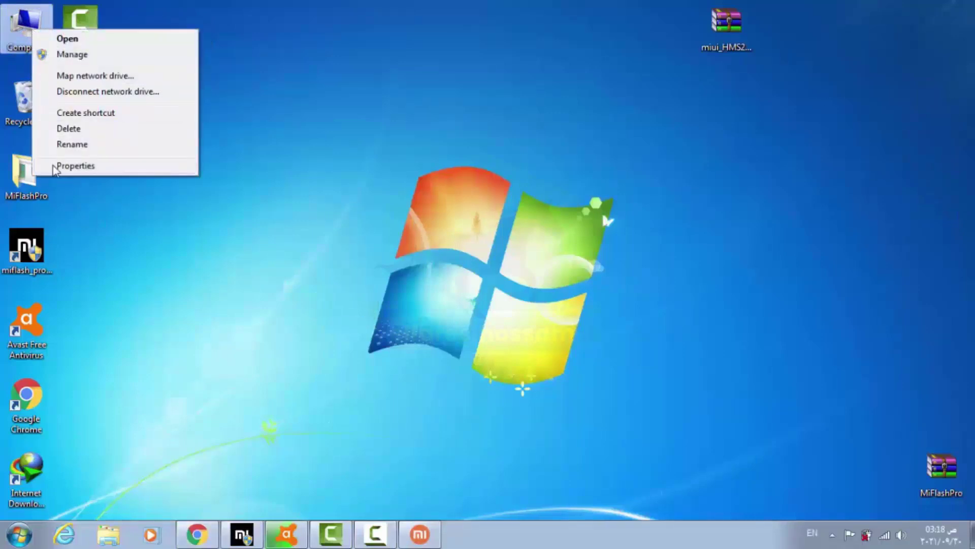
Step: Open Device Manager from Computer properties and start the Add legacy hardware wizard
click(117, 223)
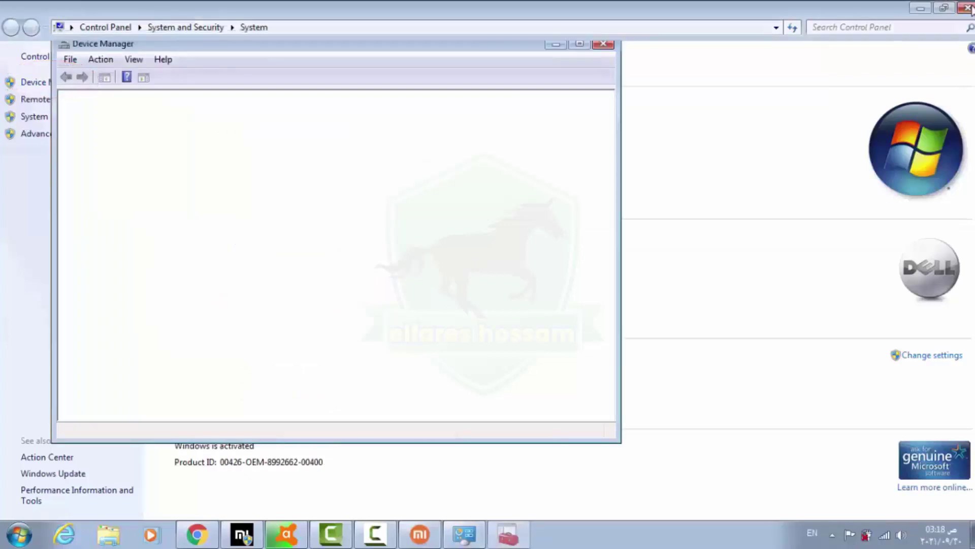
click(970, 7)
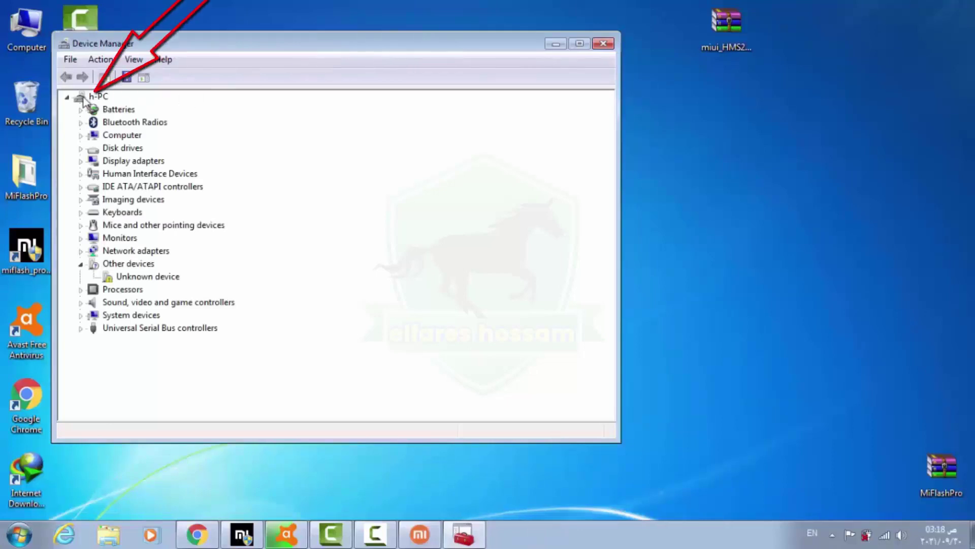
right_click(84, 98)
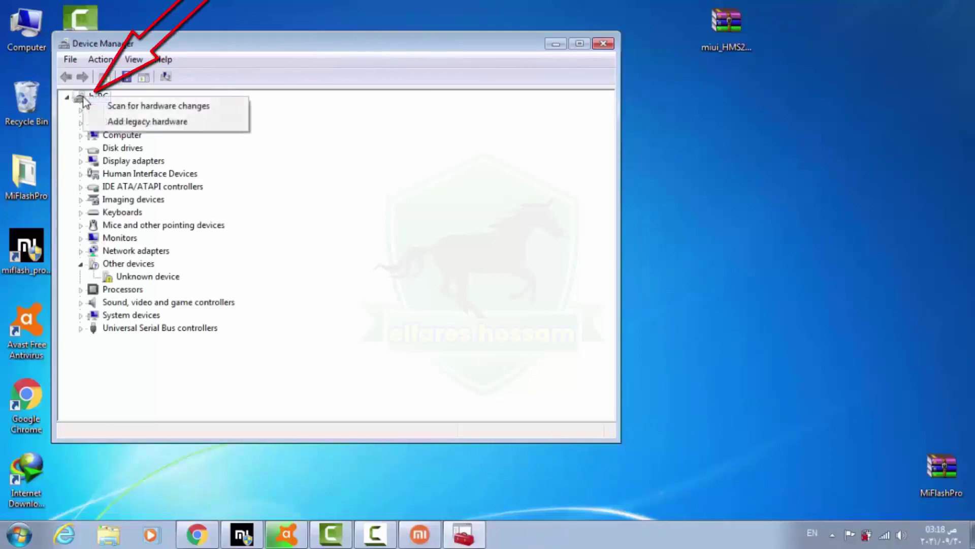
click(147, 121)
Step: Choose manual hardware selection with Show All Devices and go to Have Disk
click(390, 392)
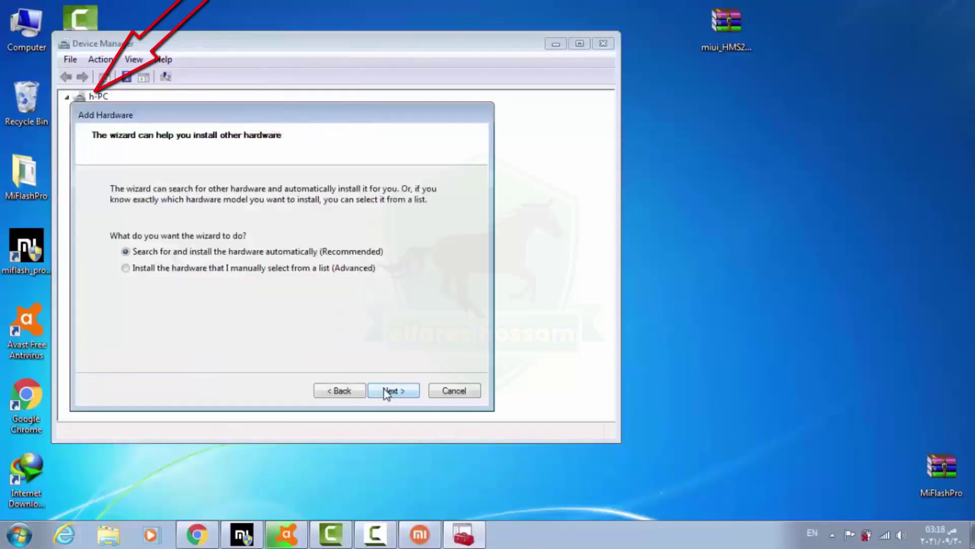
click(298, 269)
click(392, 391)
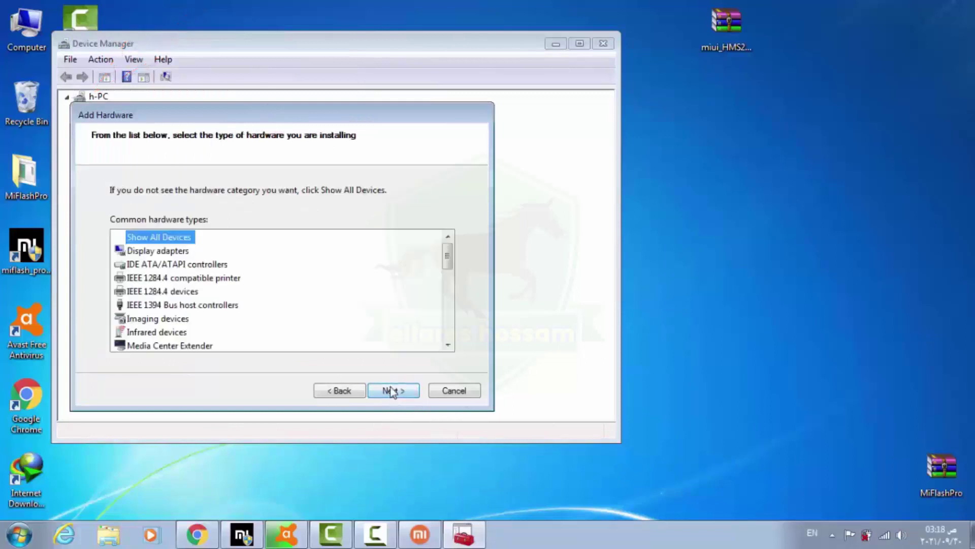
click(396, 393)
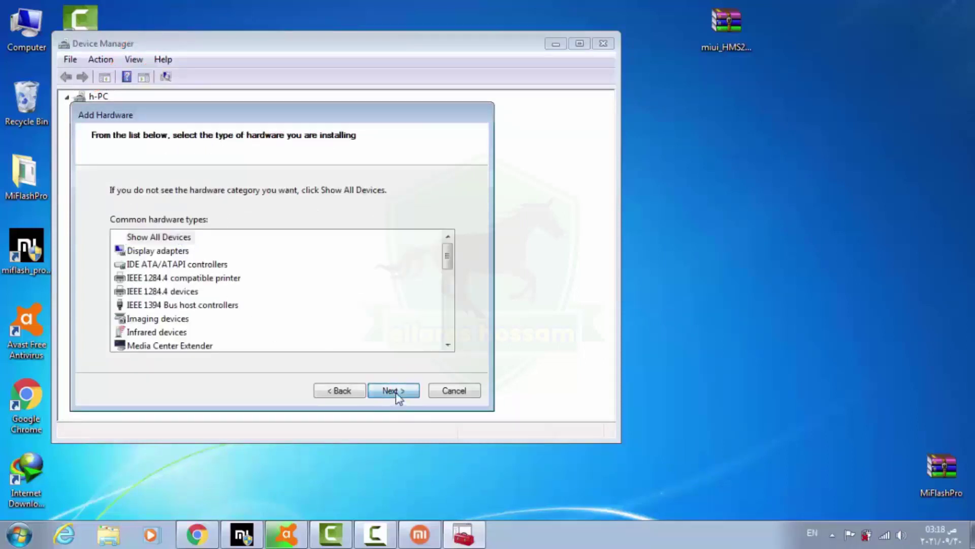
click(435, 339)
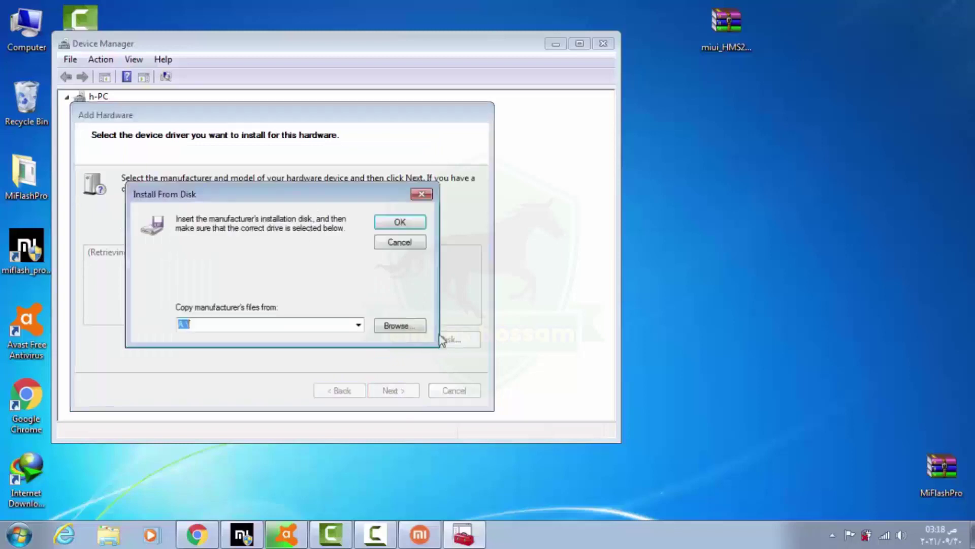
Step: Browse Local Disk (D:) through pro+ شروحات and the mobile folders to the Xiaomi drivers
click(402, 326)
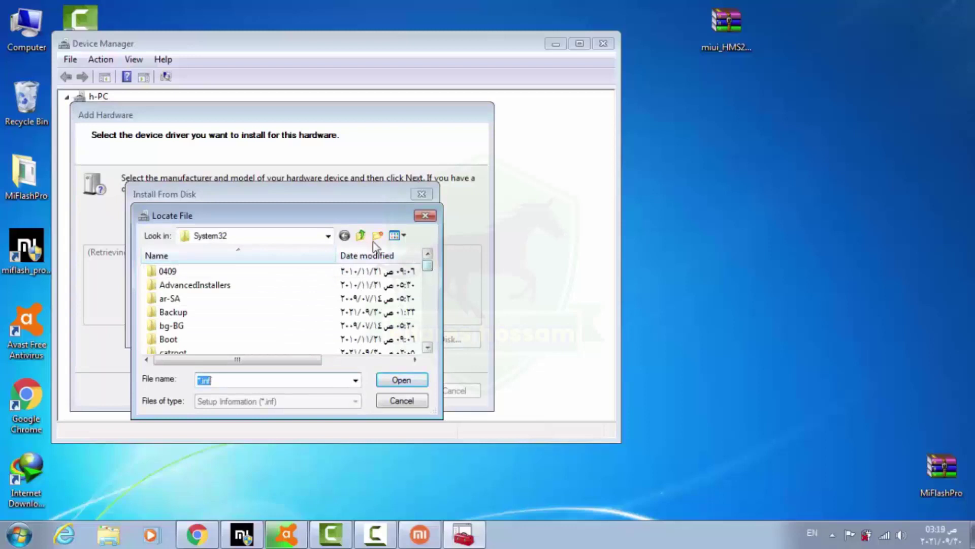
click(329, 236)
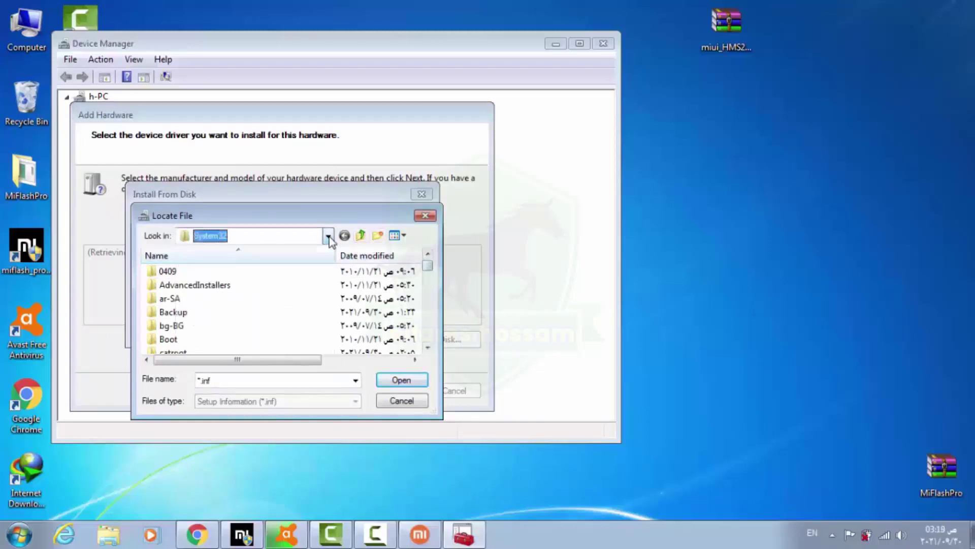
click(330, 237)
click(252, 355)
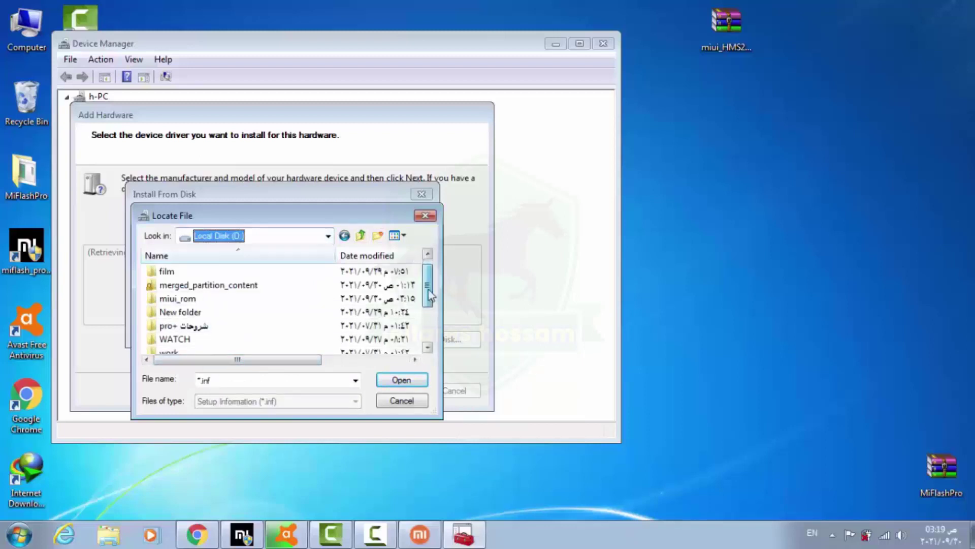
mouse_move(428, 290)
mouse_down()
mouse_move(427, 331)
mouse_move(424, 289)
mouse_up()
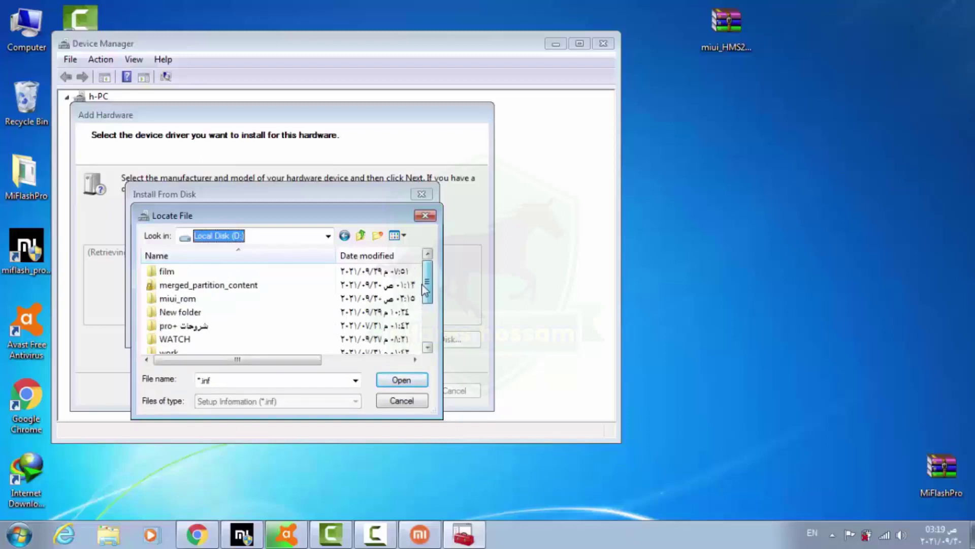
double_click(215, 326)
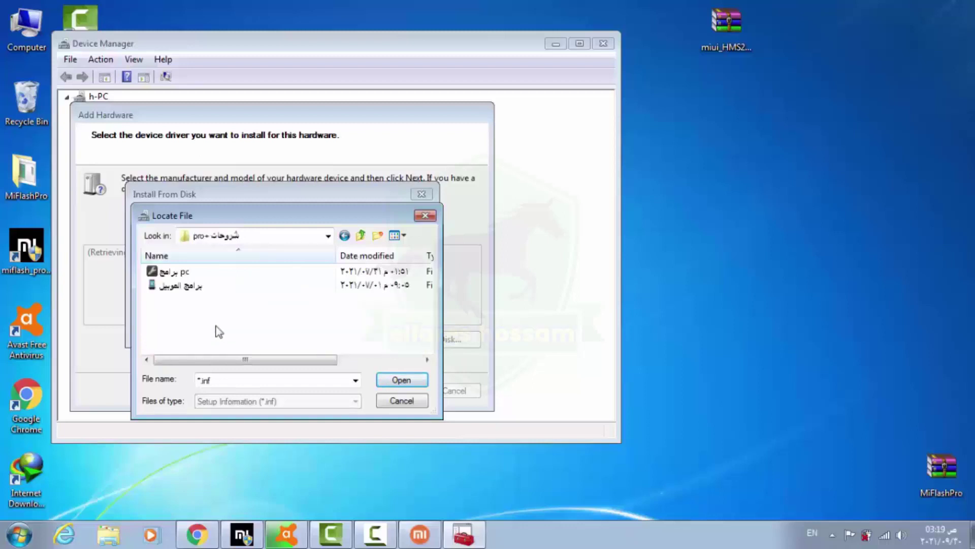
double_click(176, 283)
double_click(176, 286)
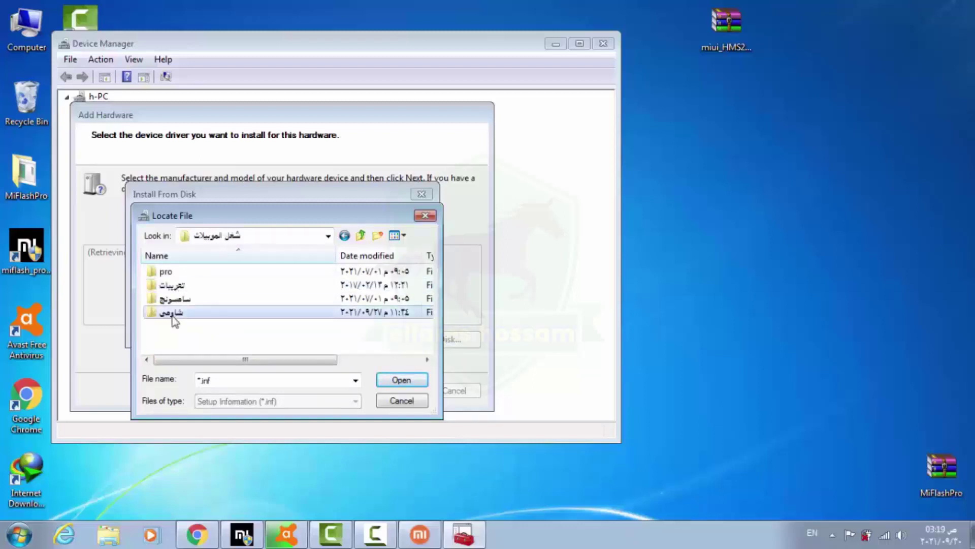
double_click(172, 311)
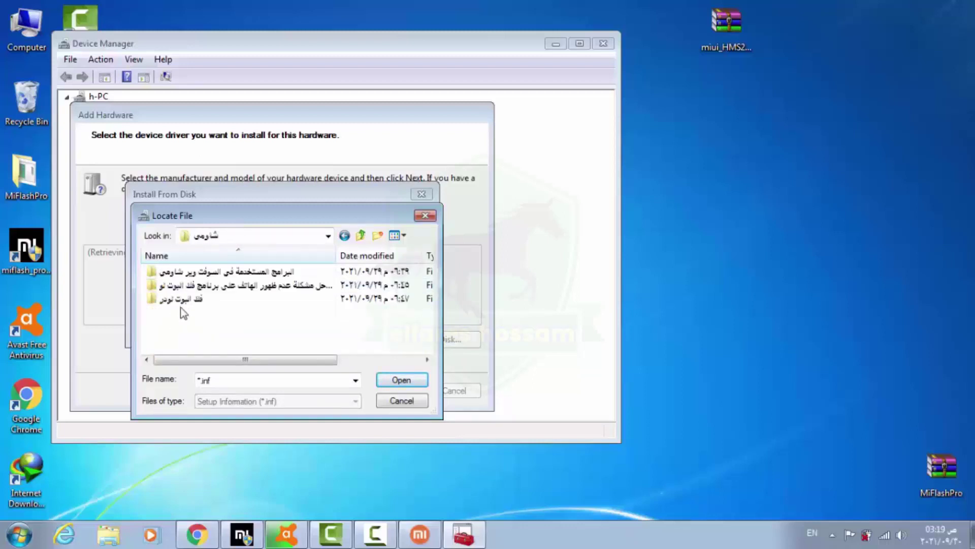
double_click(242, 288)
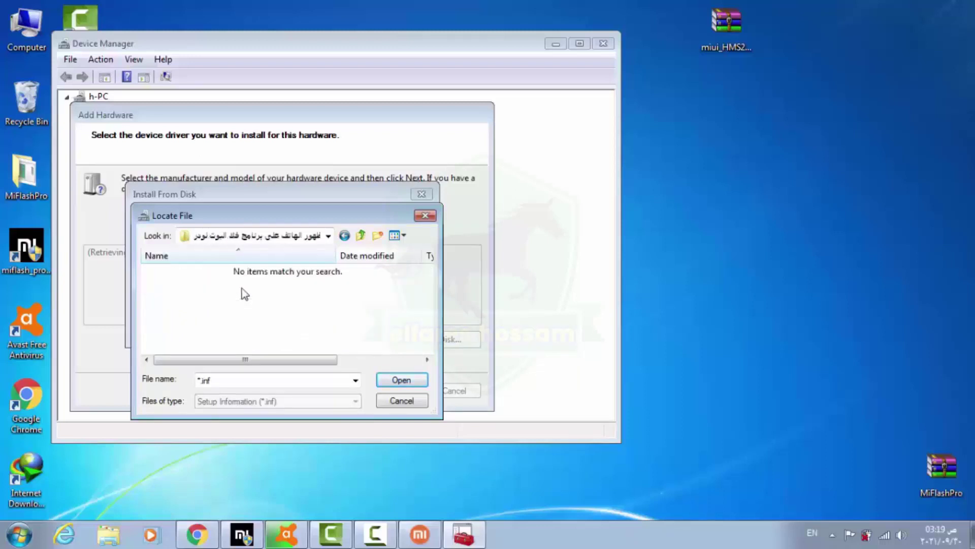
Step: Select android_winusb.inf in the xp-win7-win8 folder and load its driver models
click(361, 234)
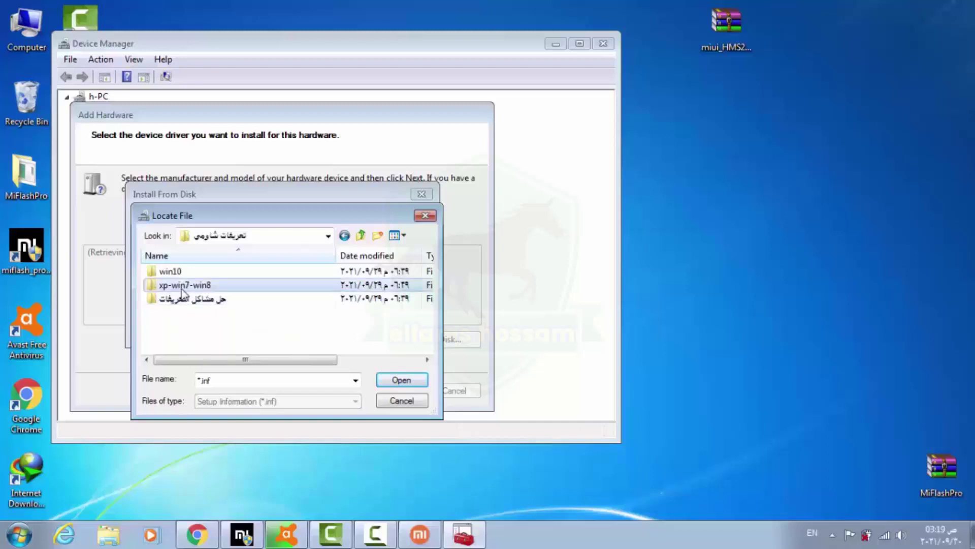
double_click(175, 284)
click(171, 300)
click(171, 301)
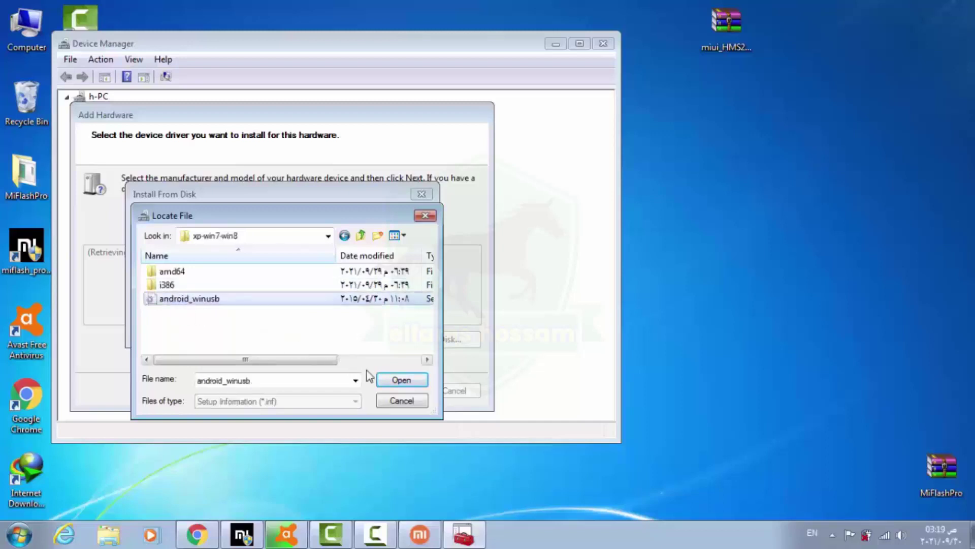
click(401, 382)
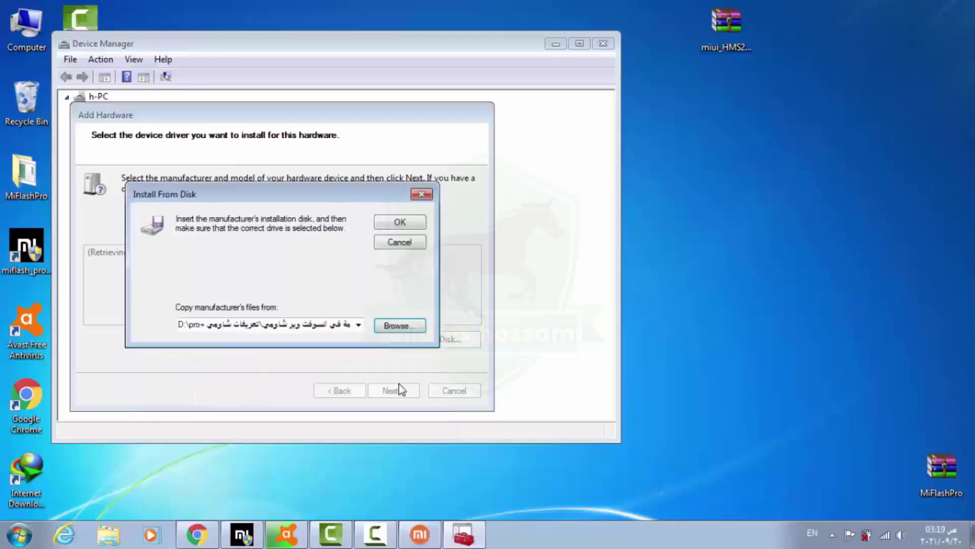
click(399, 223)
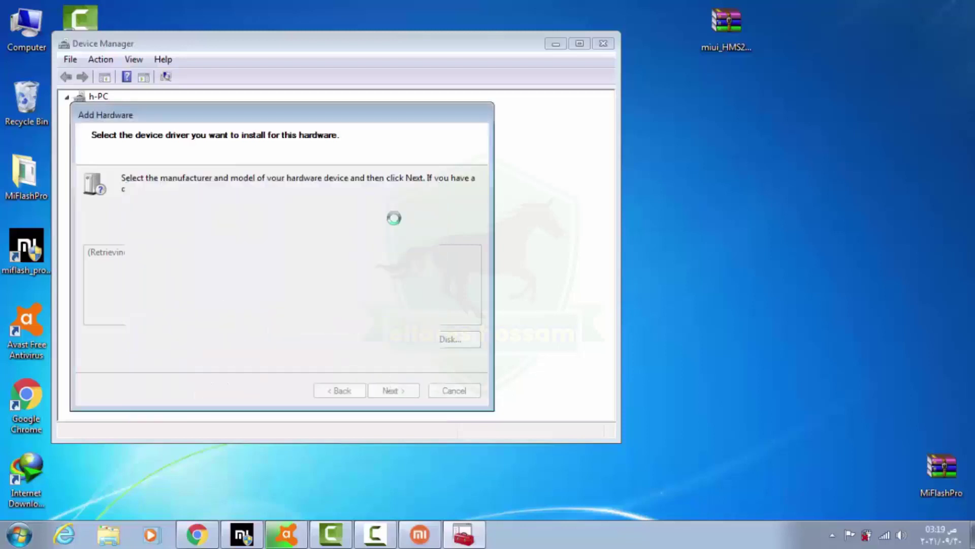
Step: Install the Android ADB Interface driver and finish the wizard
click(165, 273)
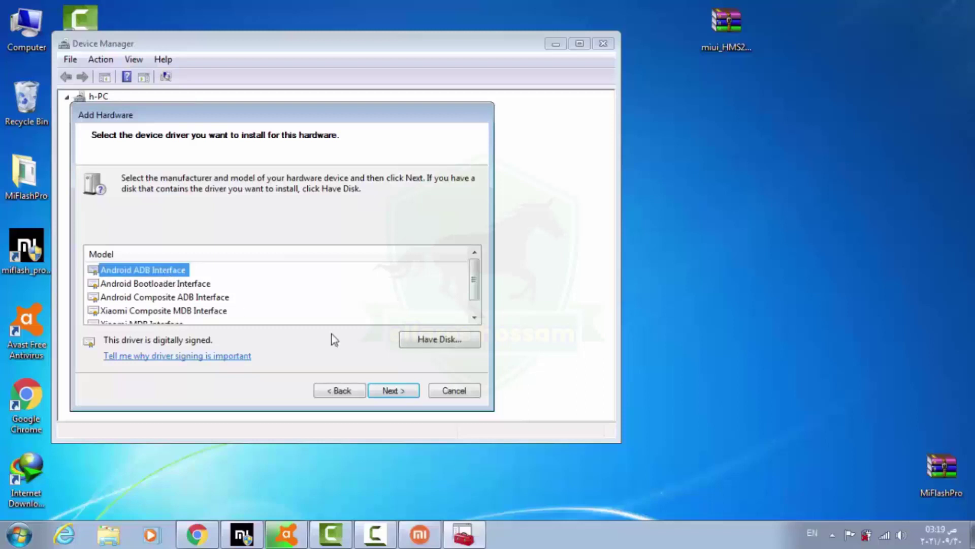
click(384, 391)
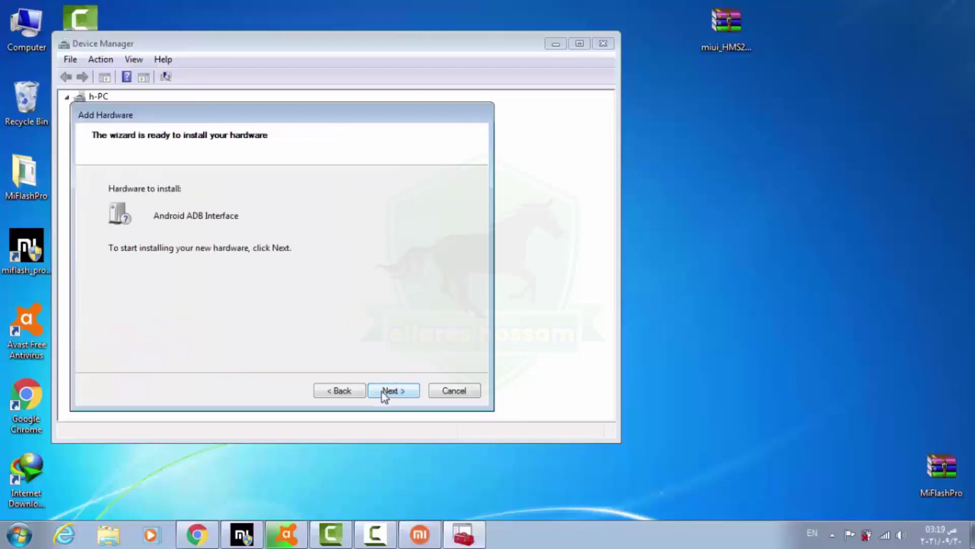
click(383, 392)
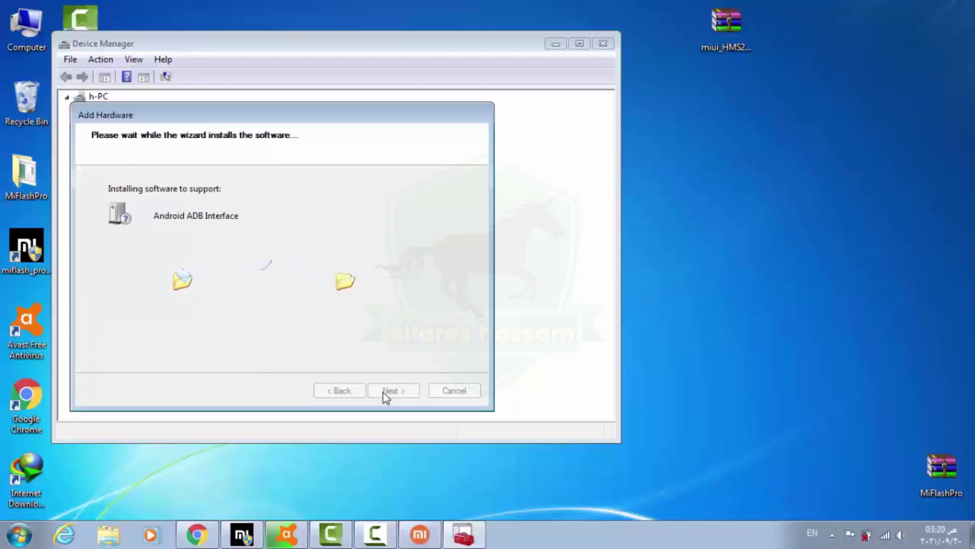
click(392, 390)
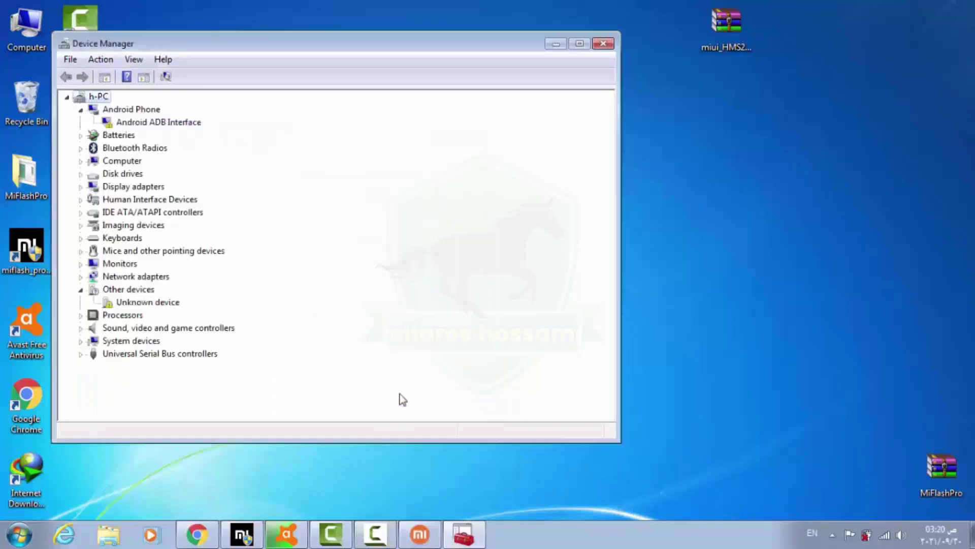
Step: Rerun Add legacy hardware with manual selection and load android_winusb.inf from disk again
right_click(102, 96)
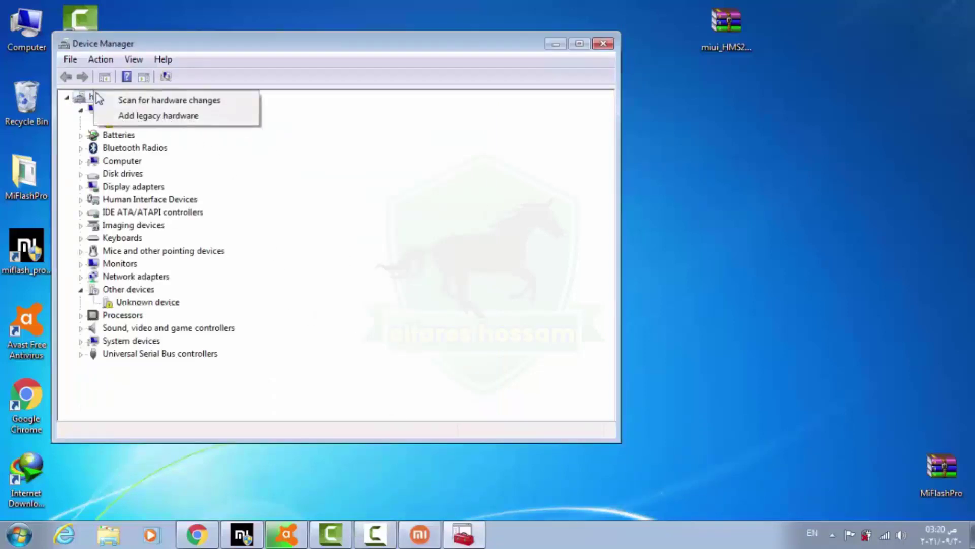
click(124, 100)
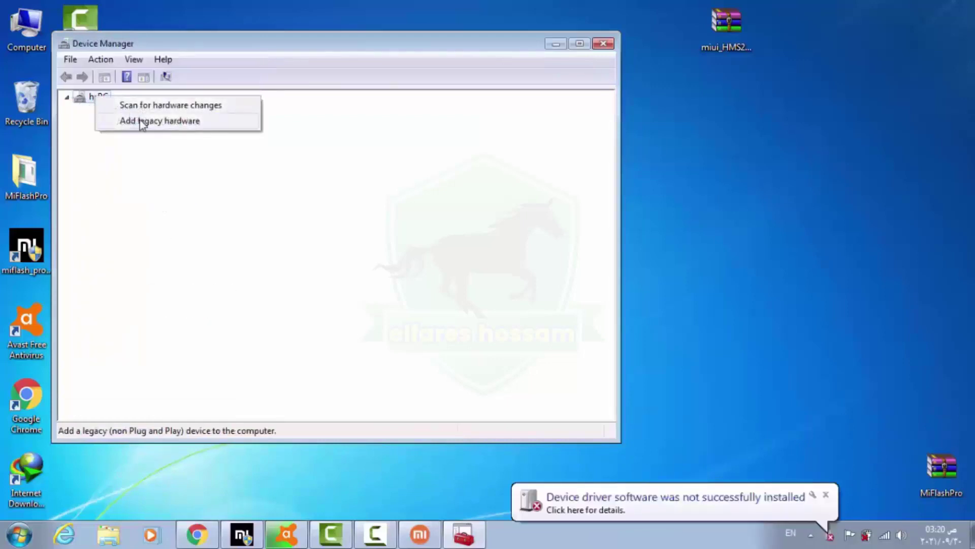
click(139, 120)
click(390, 392)
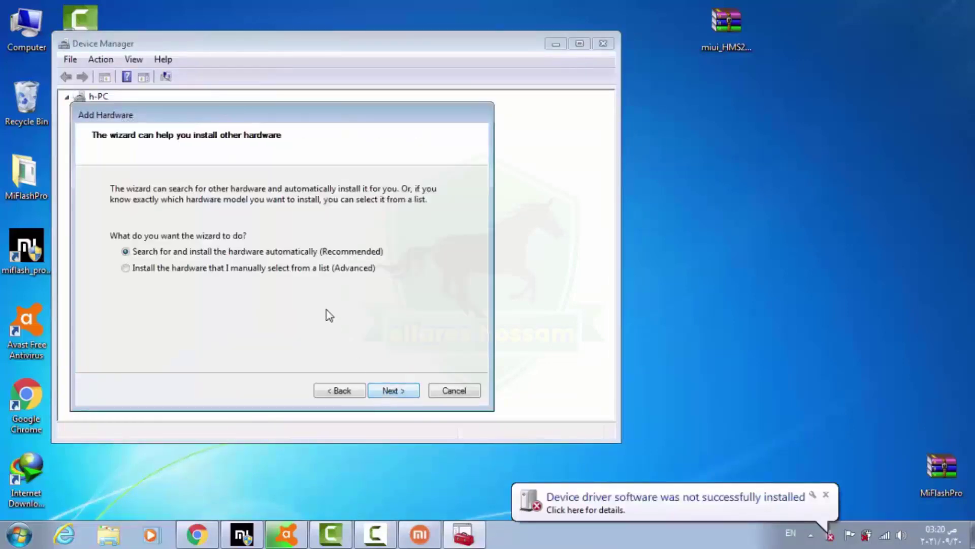
click(339, 268)
click(394, 391)
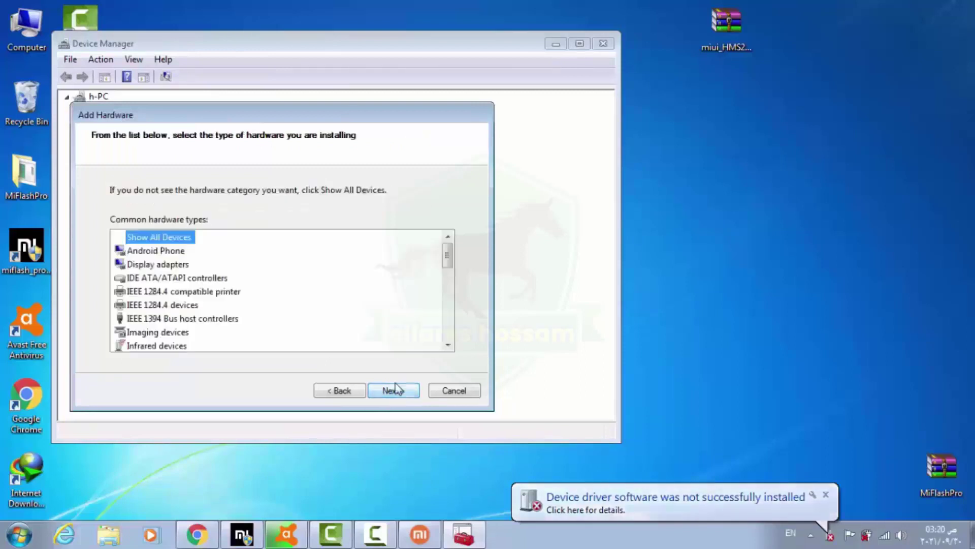
click(401, 393)
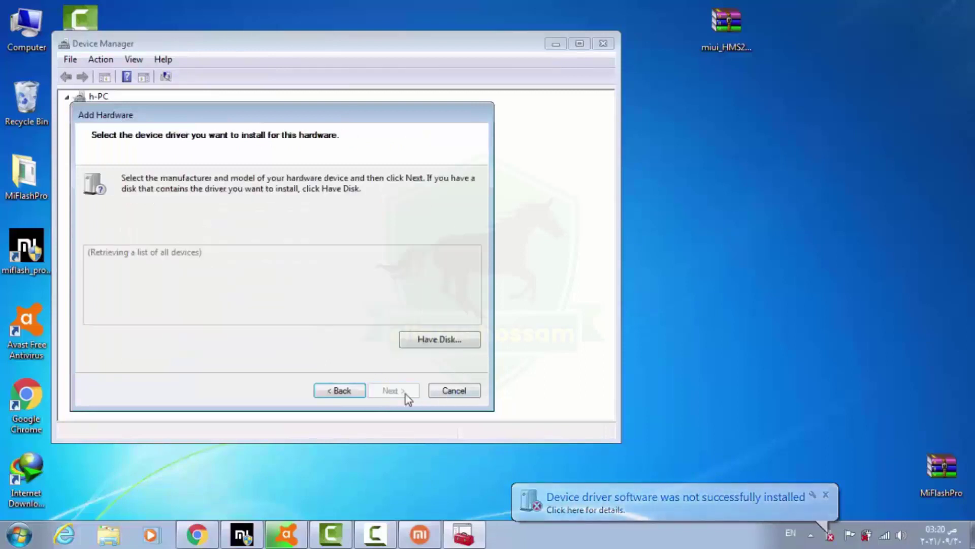
click(450, 336)
click(398, 326)
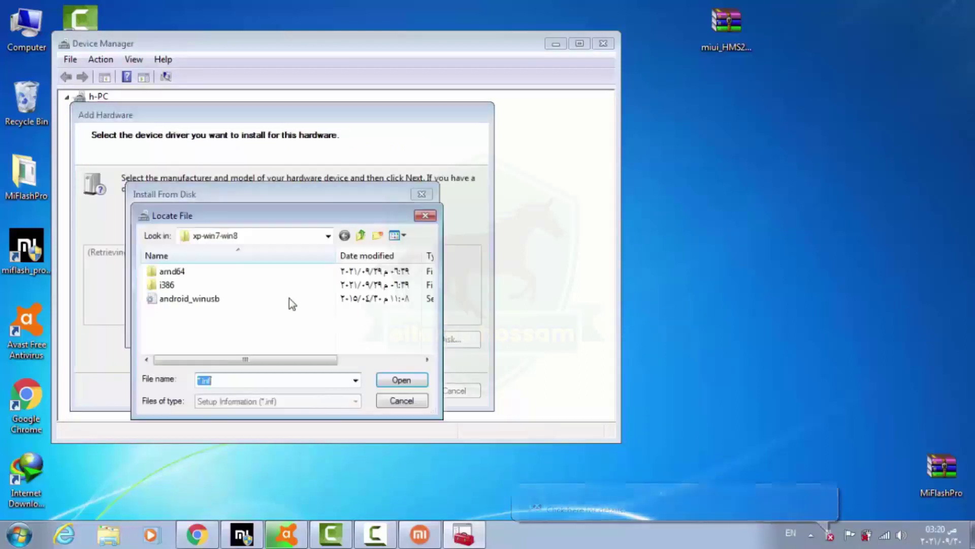
click(214, 299)
click(399, 380)
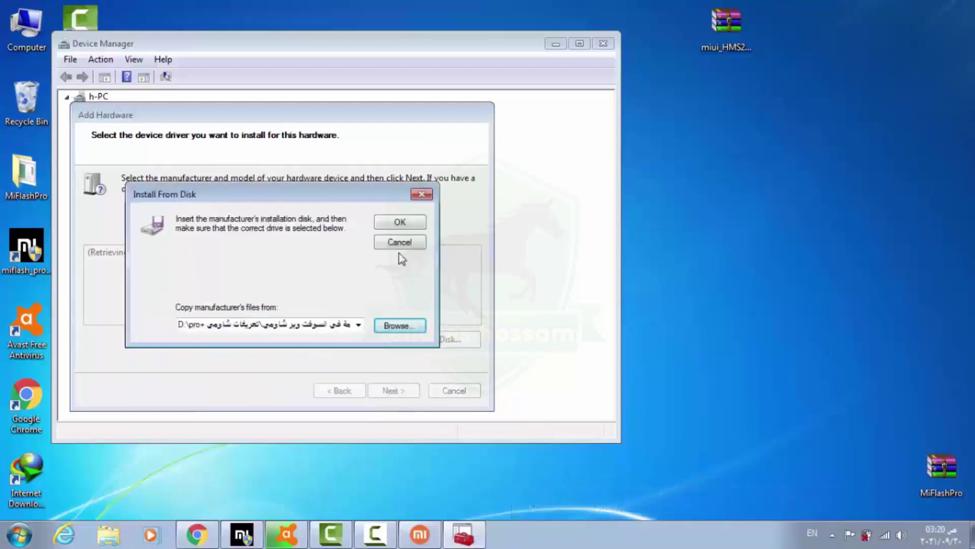
click(400, 222)
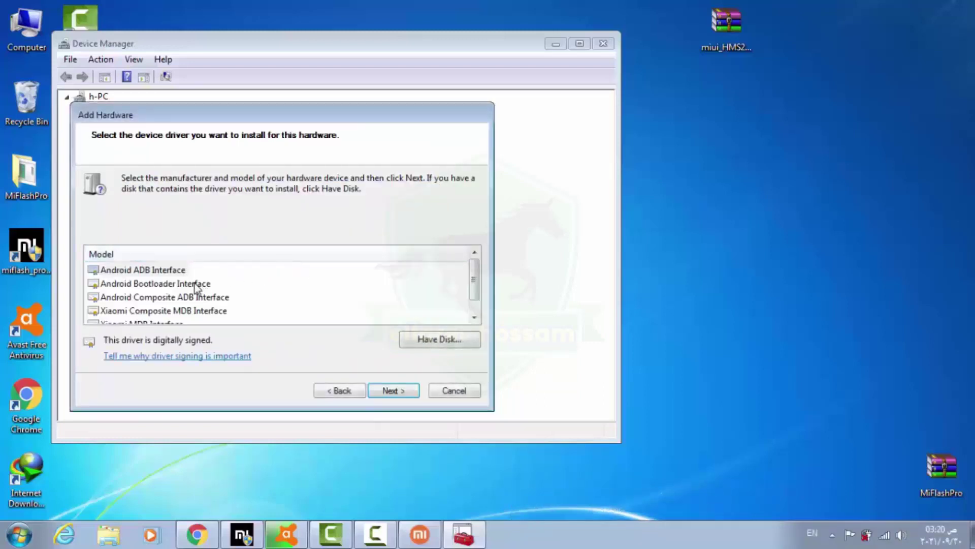
Step: Install the Android Bootloader Interface driver and finish the wizard
click(196, 284)
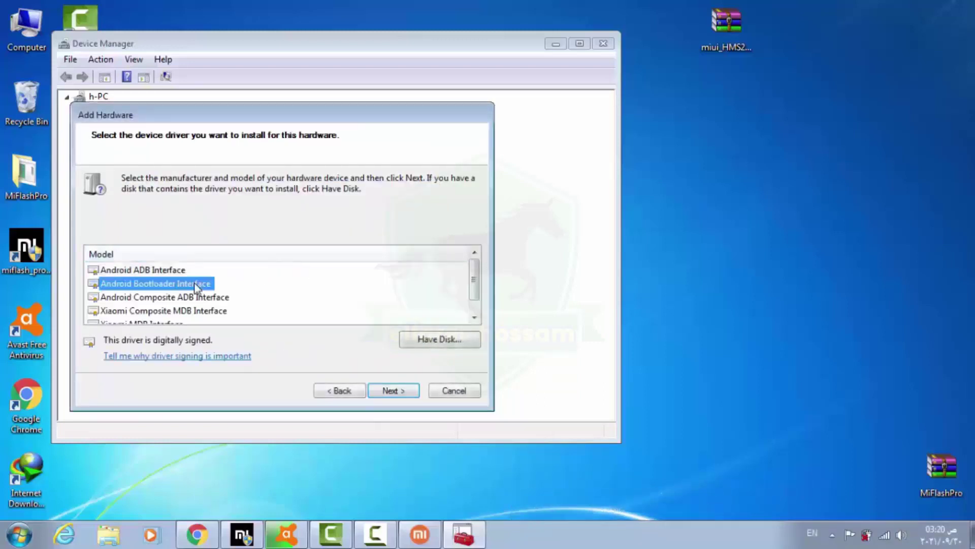
click(393, 394)
click(395, 391)
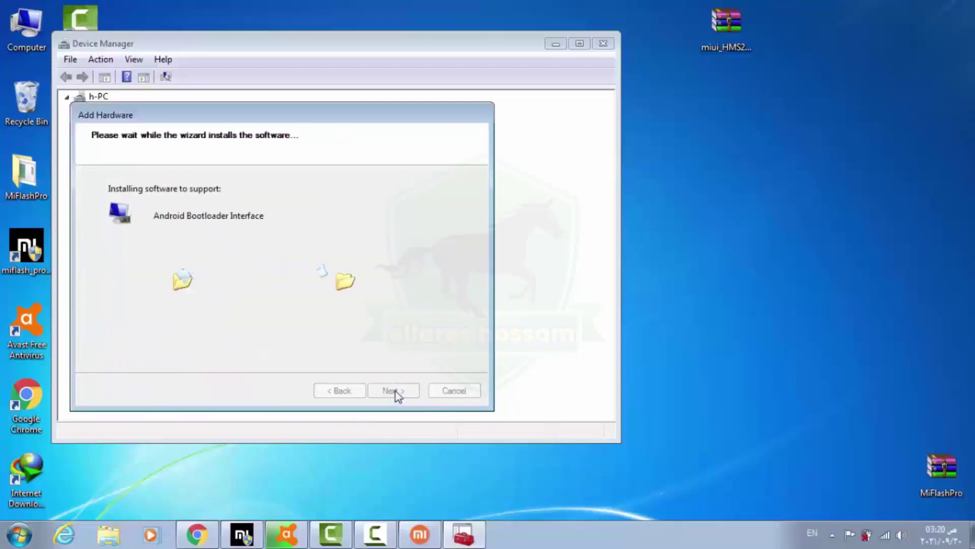
click(395, 392)
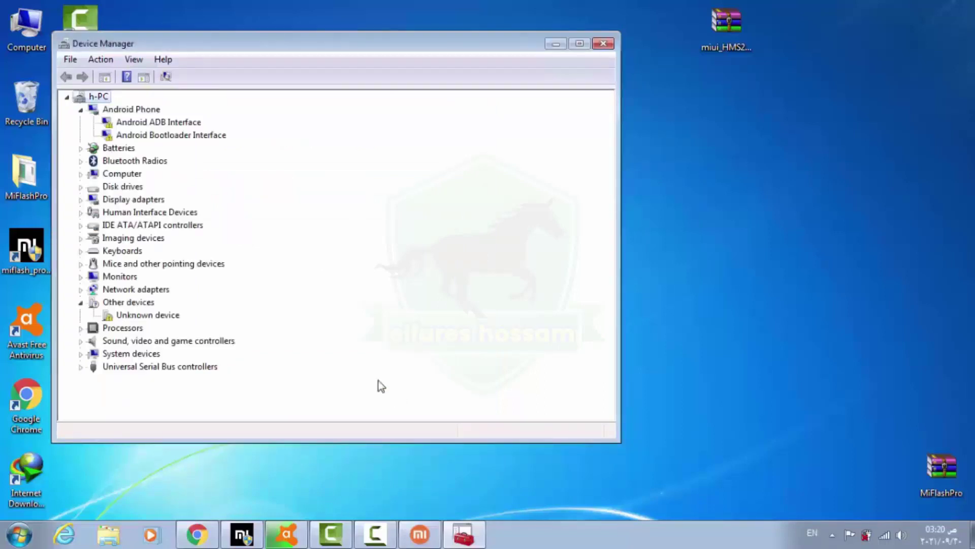
Step: Start Add legacy hardware again, choosing manual selection, Show All Devices and Have Disk
right_click(106, 98)
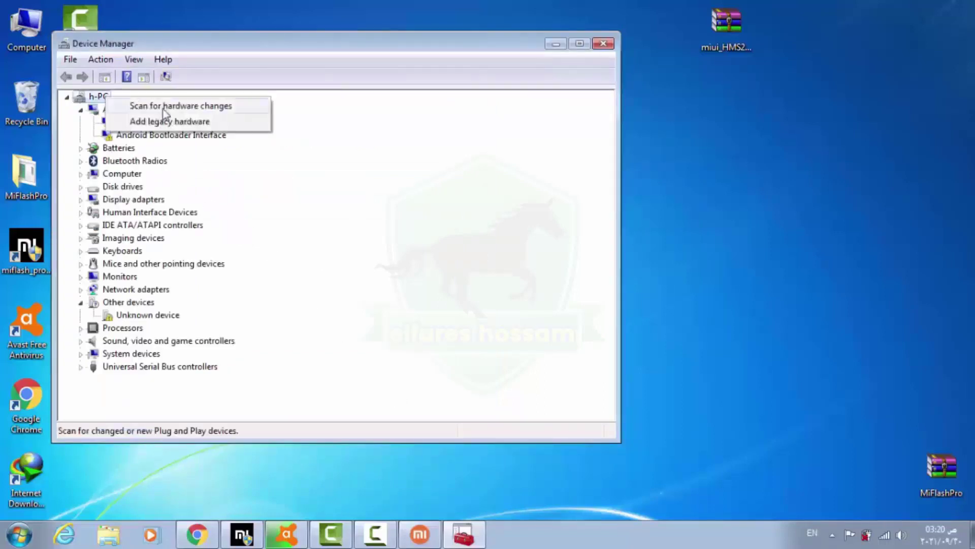
click(178, 122)
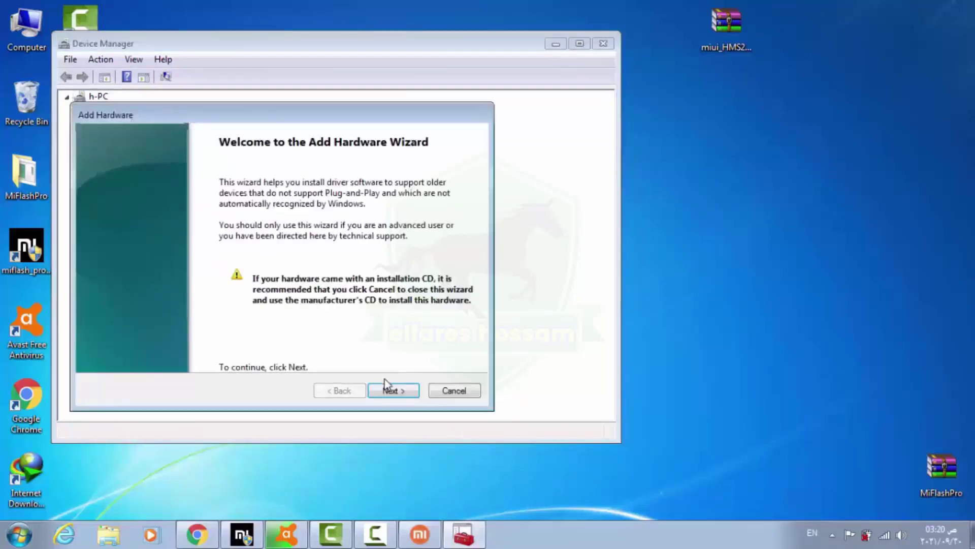
click(391, 393)
click(337, 270)
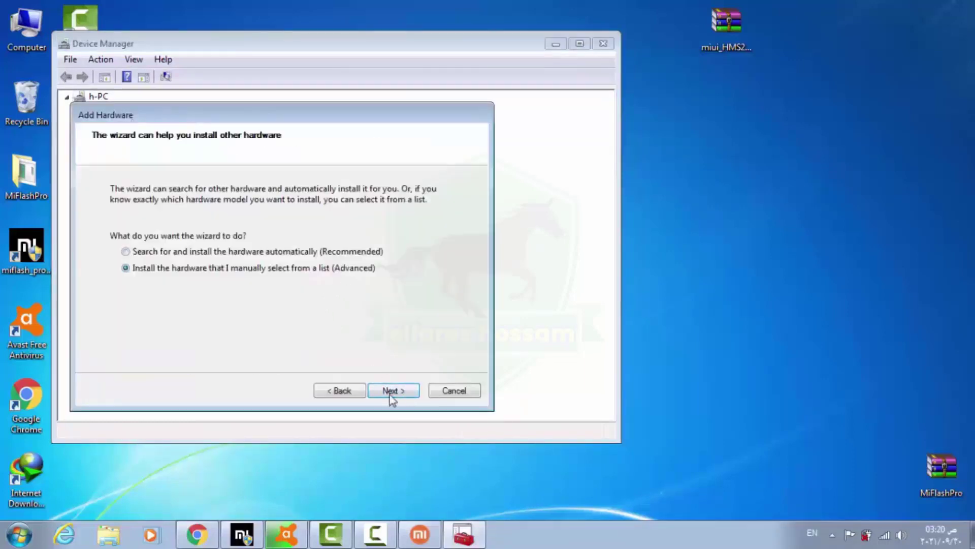
click(392, 394)
click(405, 392)
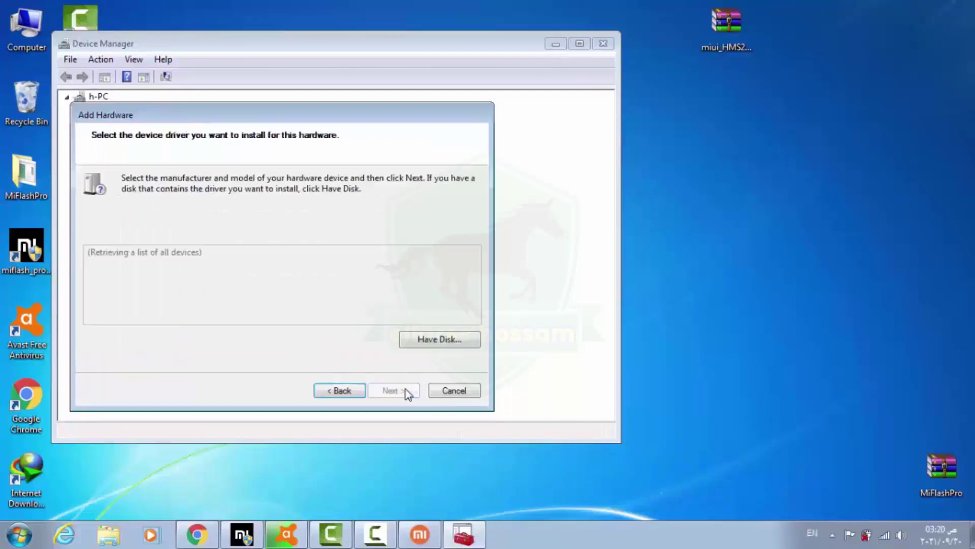
click(444, 342)
Step: Load android_winusb.inf and install the Android Composite ADB Interface driver
click(409, 329)
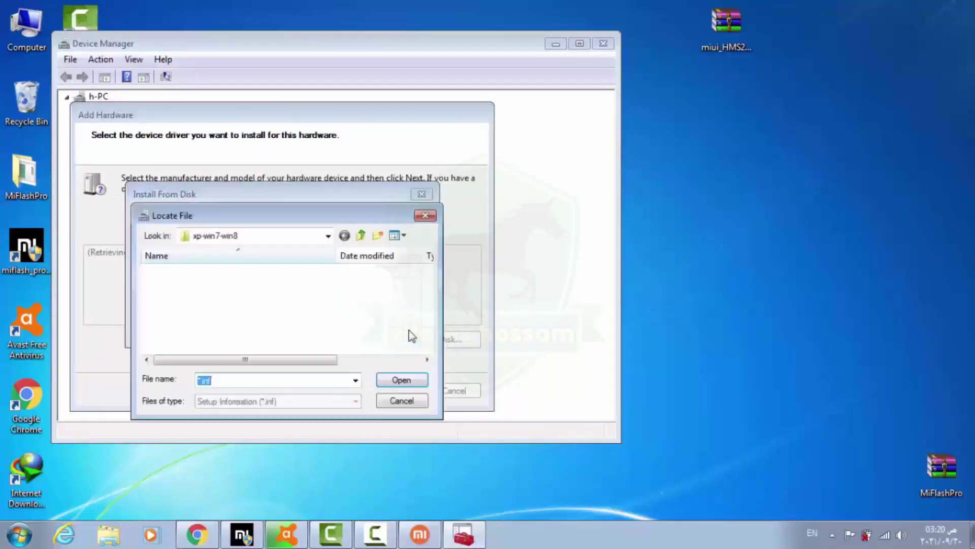
click(213, 299)
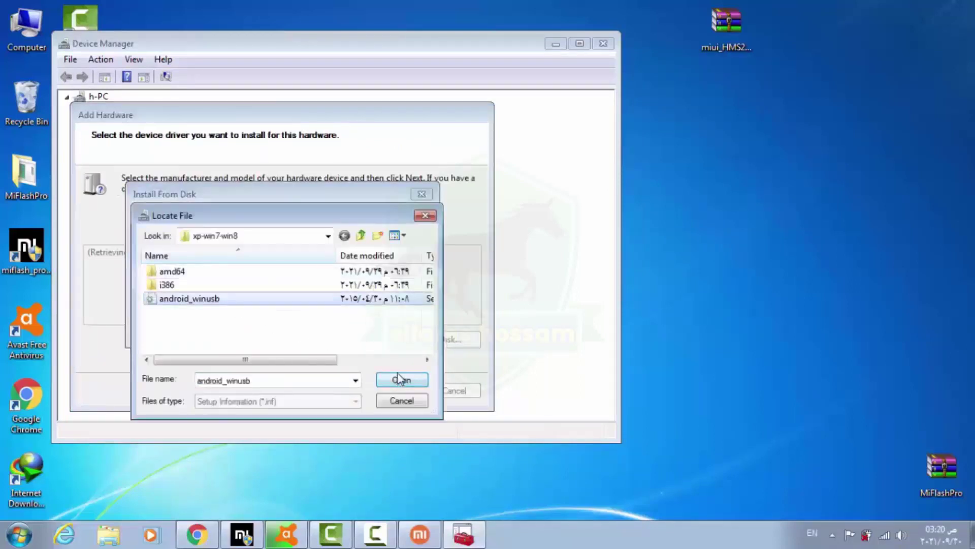
click(398, 374)
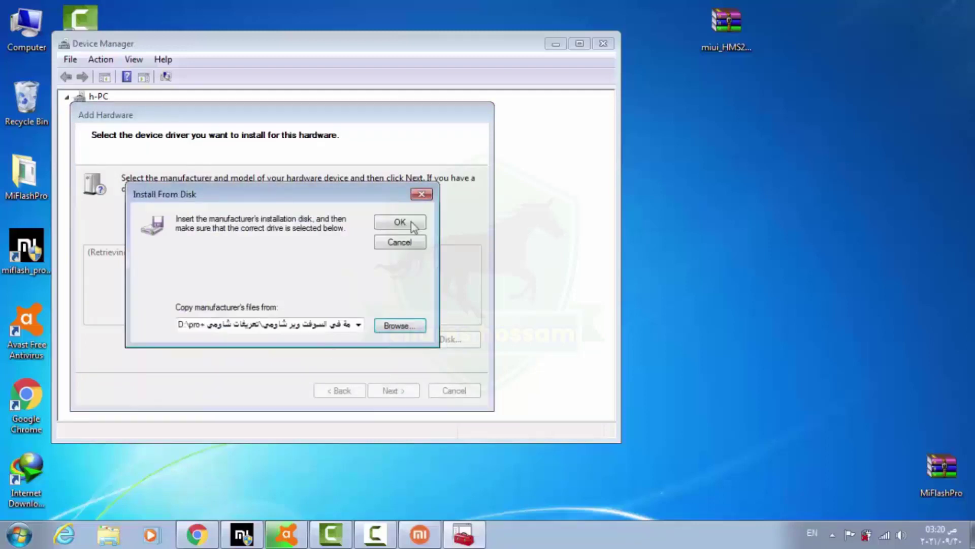
click(411, 222)
click(216, 297)
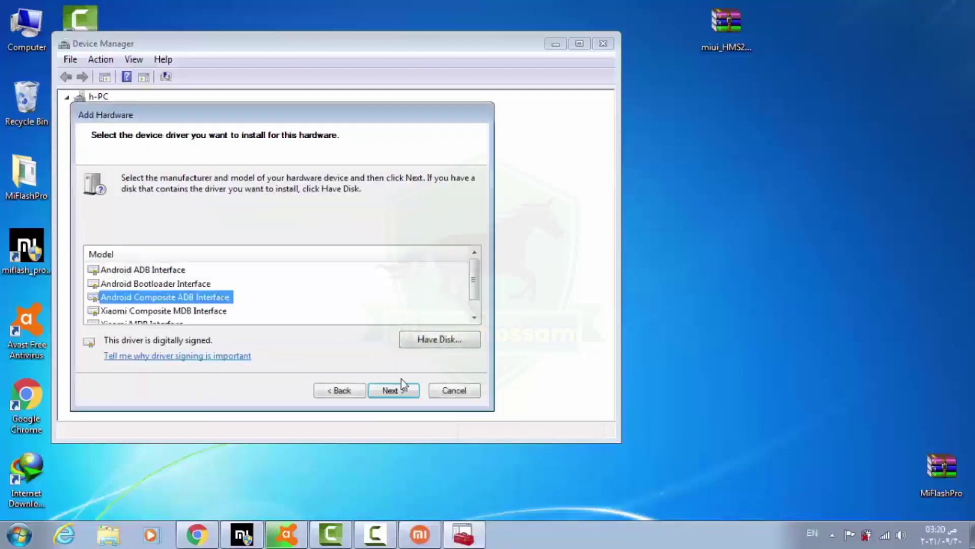
click(393, 391)
click(394, 391)
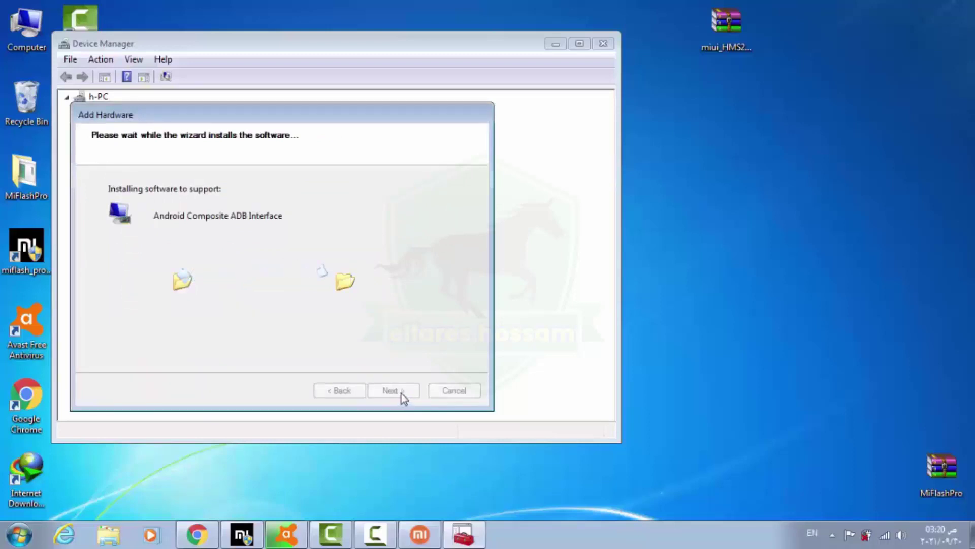
click(400, 394)
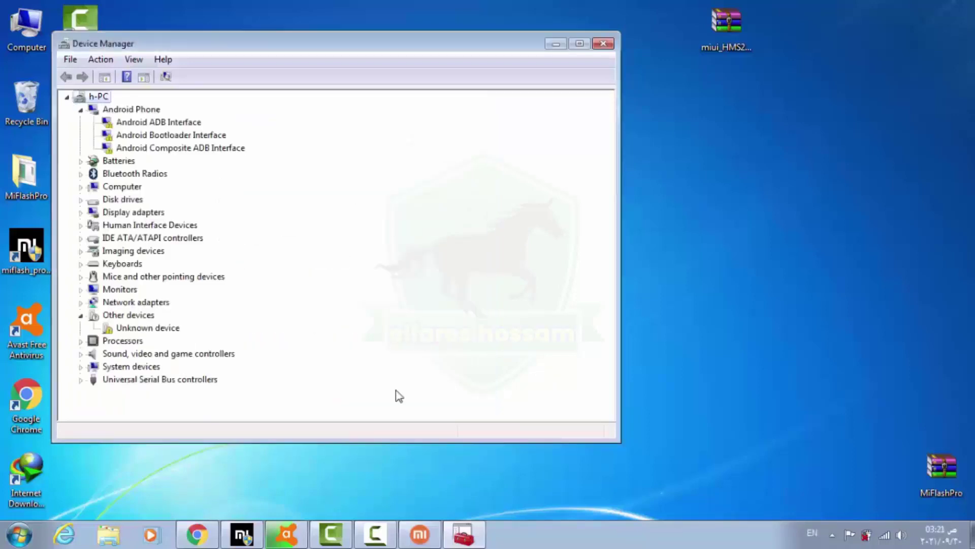
Step: Close Device Manager and open Local Disk (D:) > pro+ شروحات > برامج الموبايل, maximized
click(603, 44)
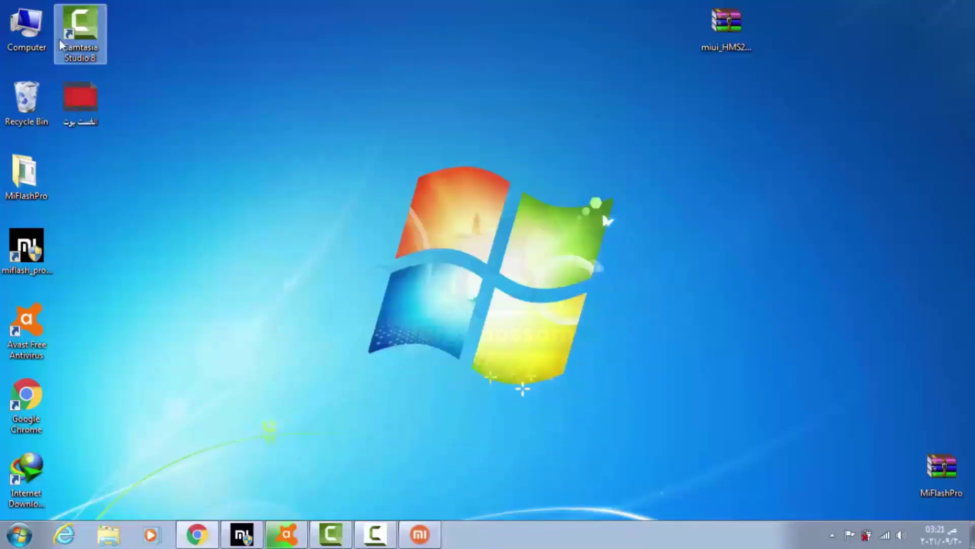
double_click(32, 36)
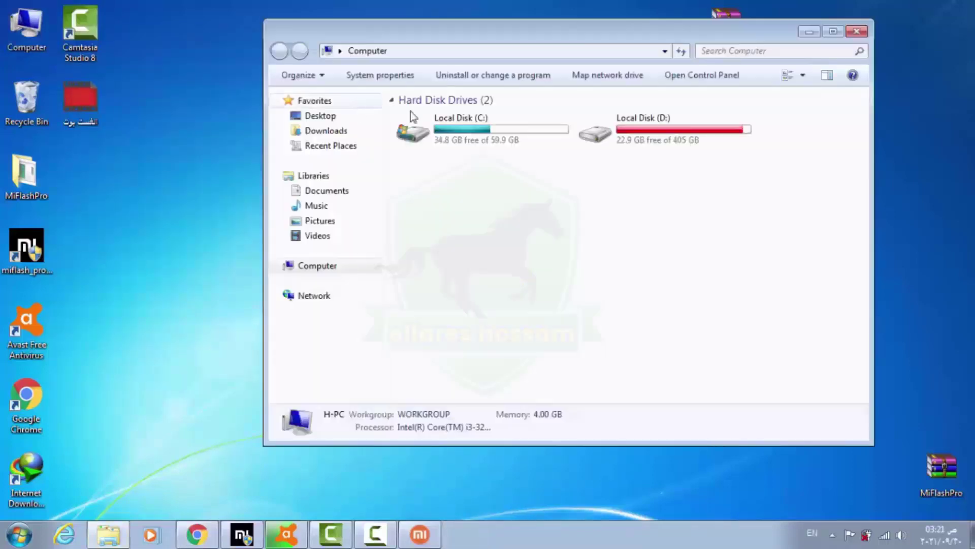
click(588, 135)
double_click(588, 135)
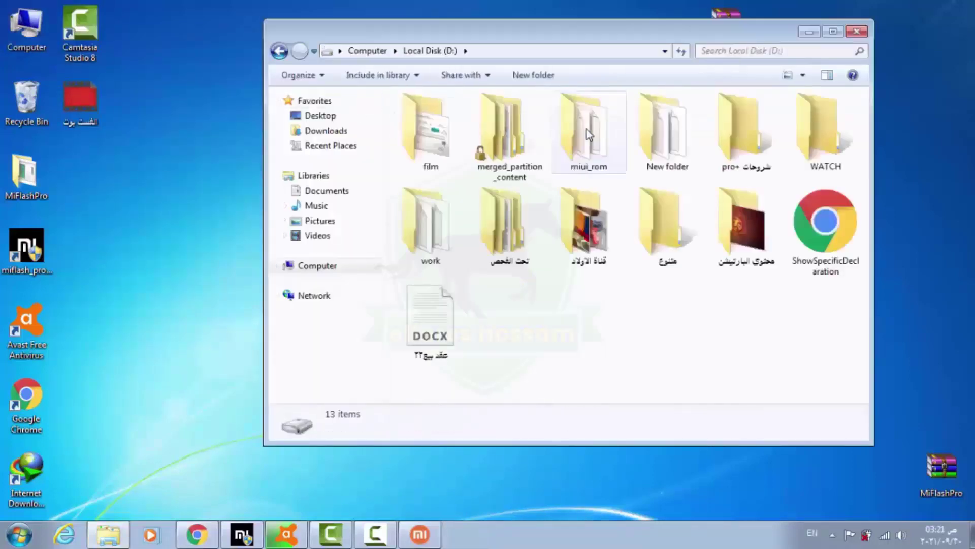
double_click(625, 37)
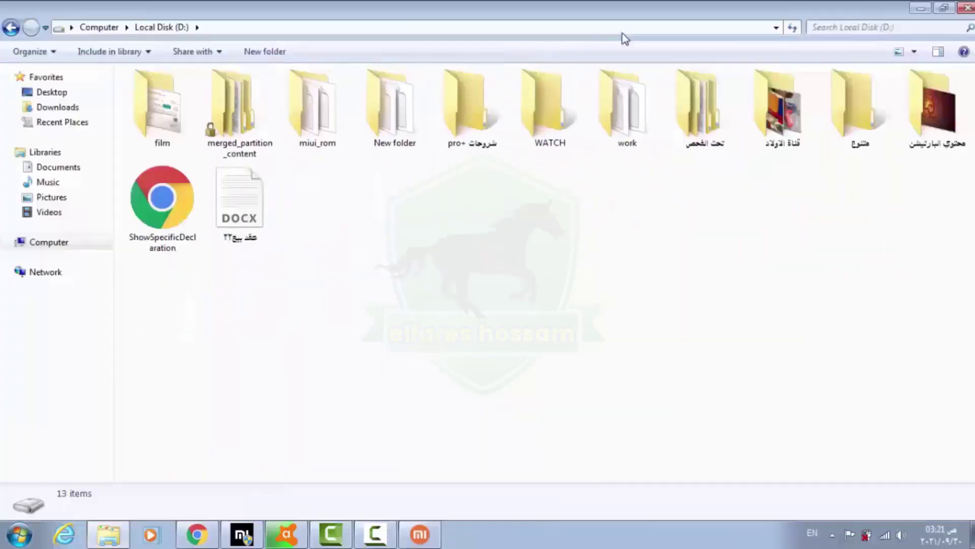
double_click(472, 116)
click(161, 96)
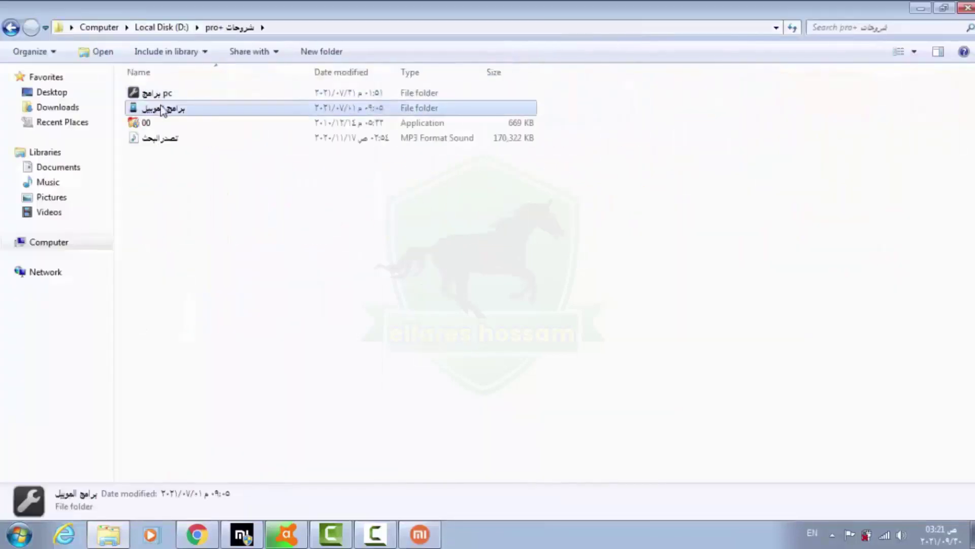
double_click(162, 108)
Step: Go through شاومي to folder 1, launch adb-setup-1.4.3, and close Explorer
double_click(164, 109)
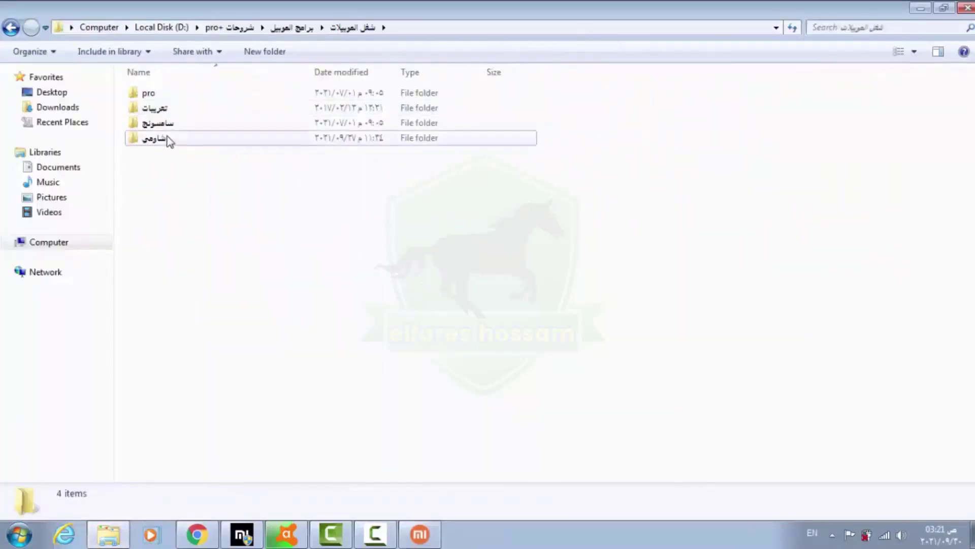
double_click(167, 137)
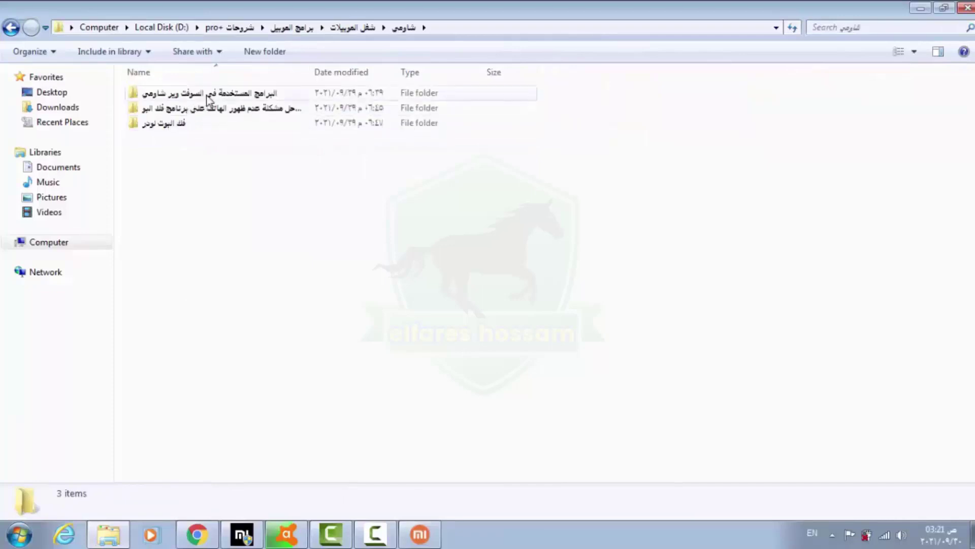
double_click(173, 94)
double_click(169, 96)
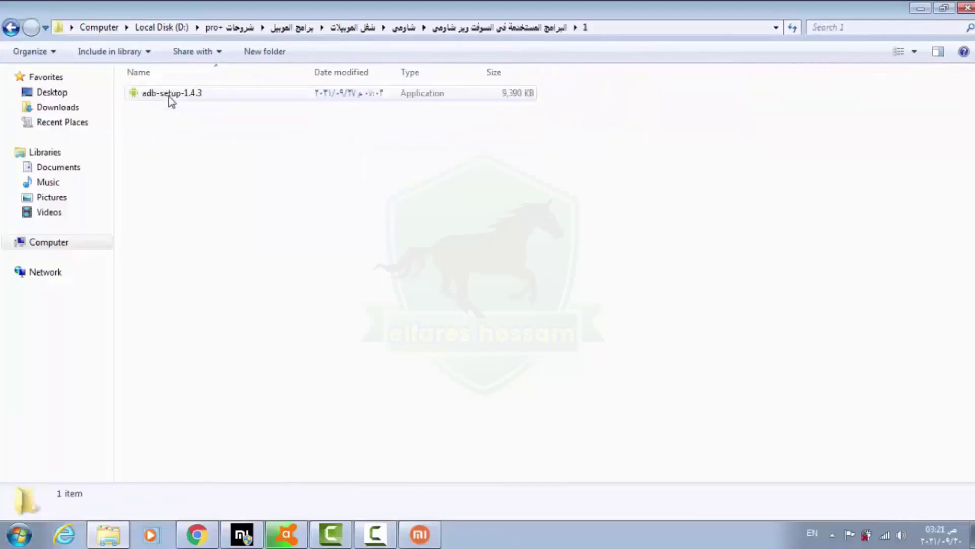
double_click(171, 94)
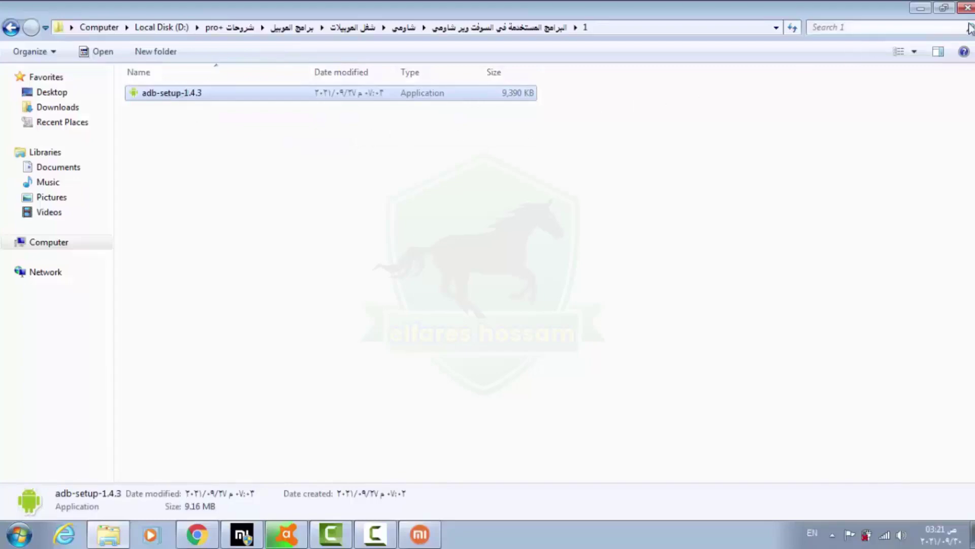
click(968, 7)
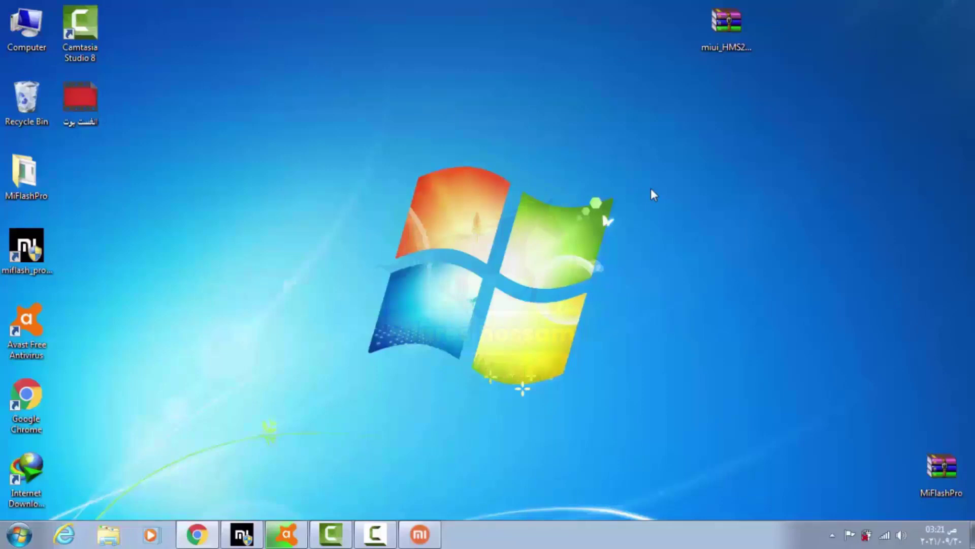
Step: Install ADB and Fastboot system-wide and approve the Google Android USB driver installation
text(y)
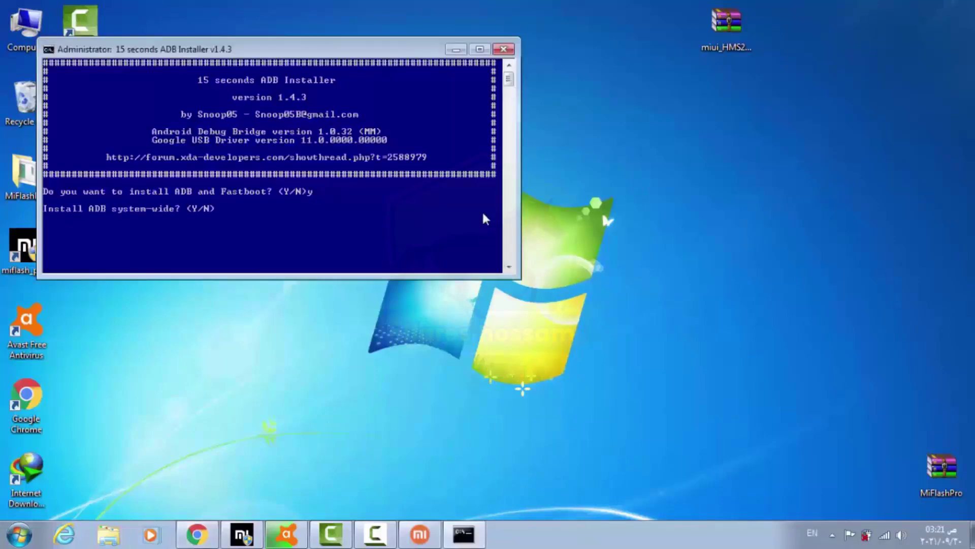
key(Return)
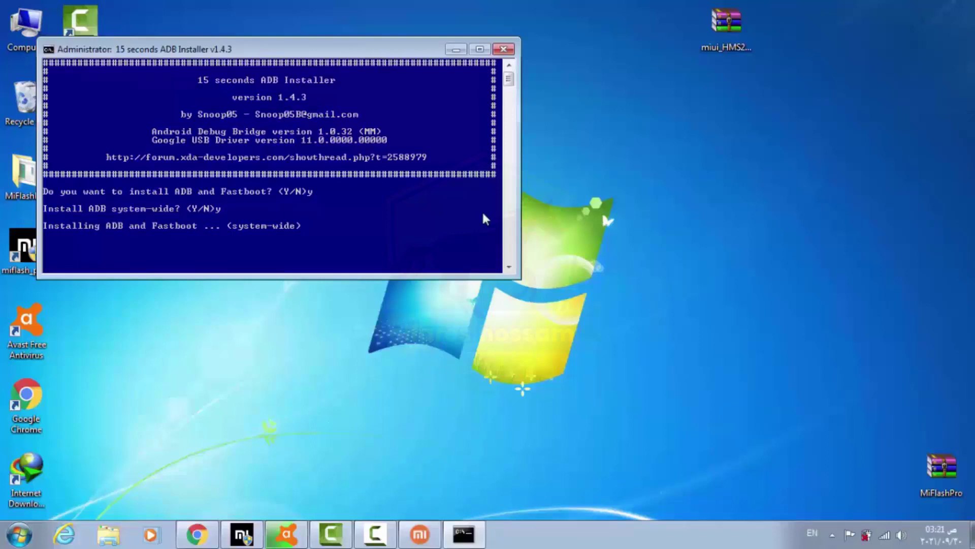
text(y)
key(Return)
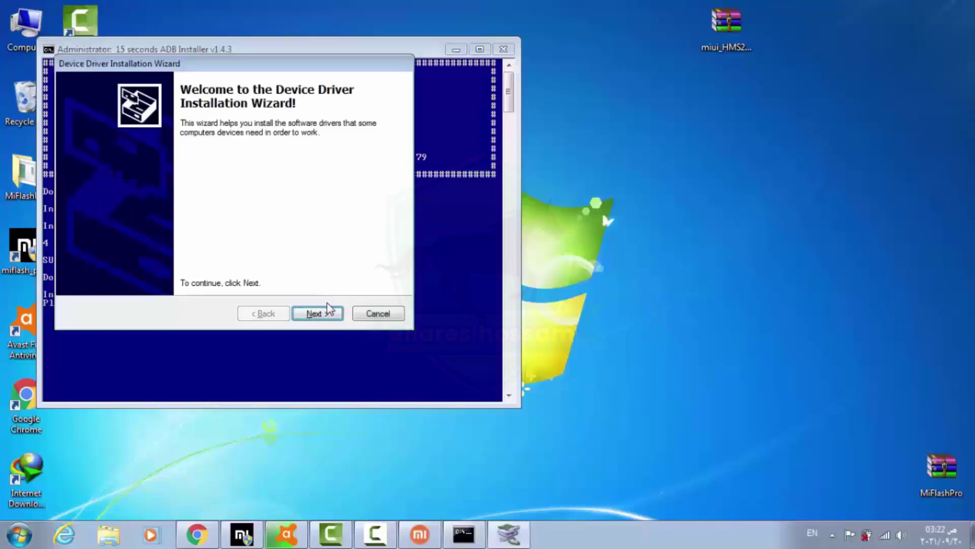
click(325, 312)
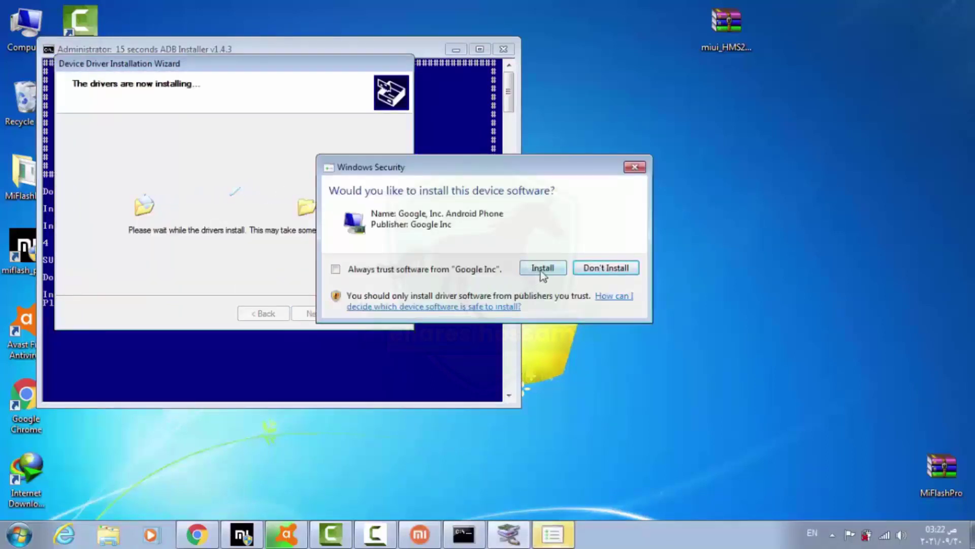
click(541, 268)
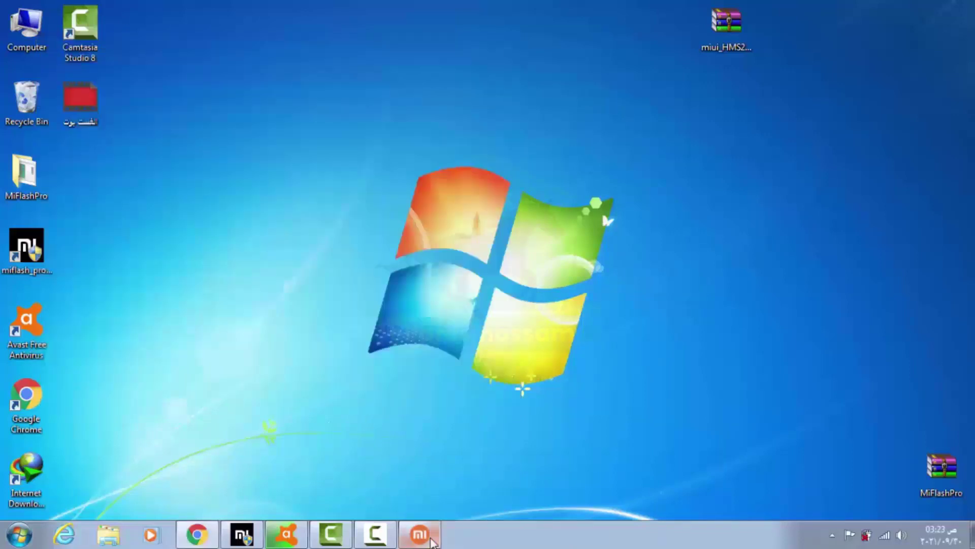
Step: Bring Mi Flash Pro forward, dismiss the Mi account login, and go to ROM packages
click(430, 540)
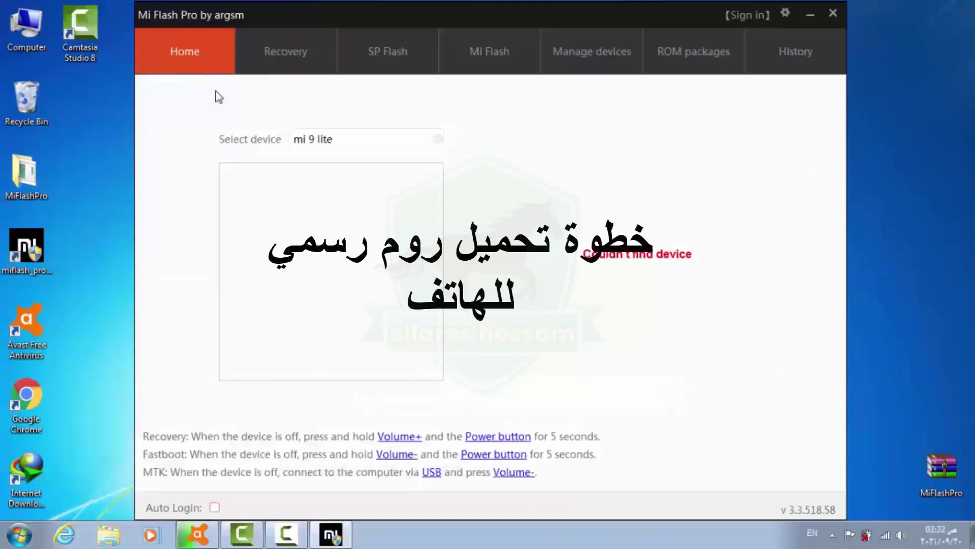
click(318, 62)
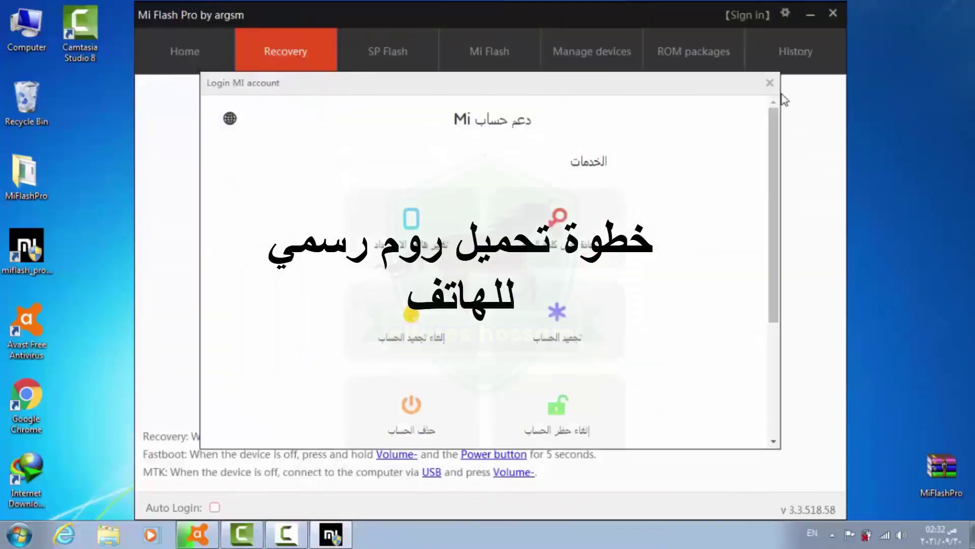
click(769, 83)
click(678, 60)
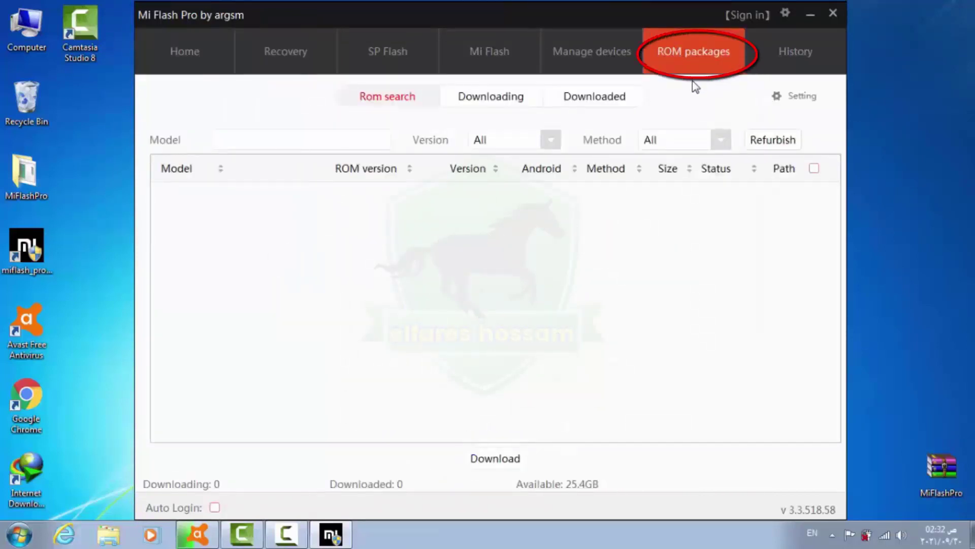
Step: Search the ROM packages for model Mi 9 Lite with Version filter left at All
click(355, 139)
text(mi 9 lit)
text(r)
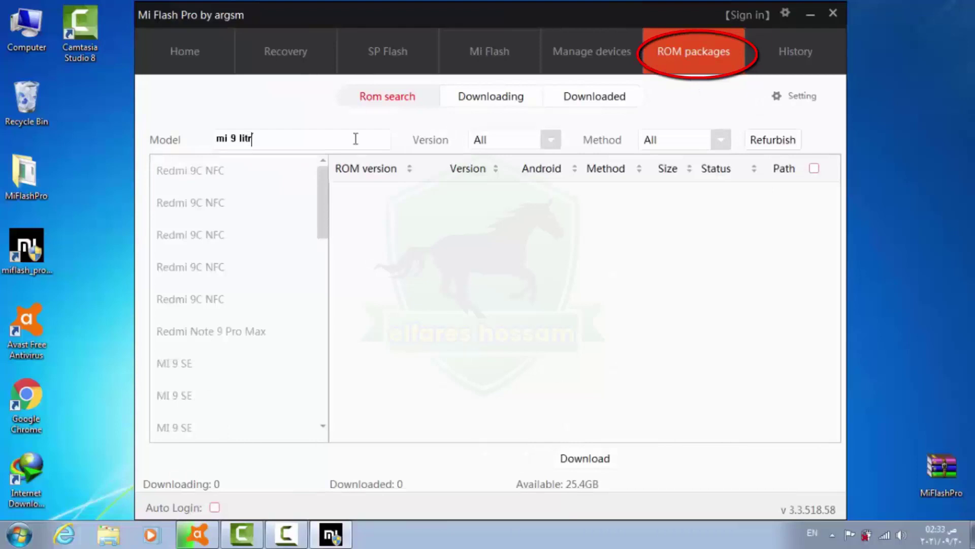
key(BackSpace)
text(e)
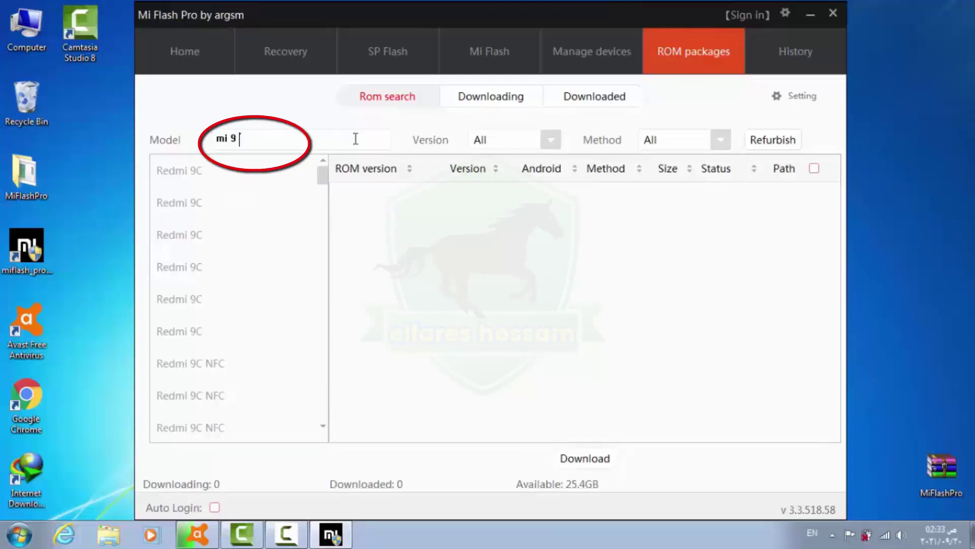
key(BackSpace)
text(cc)
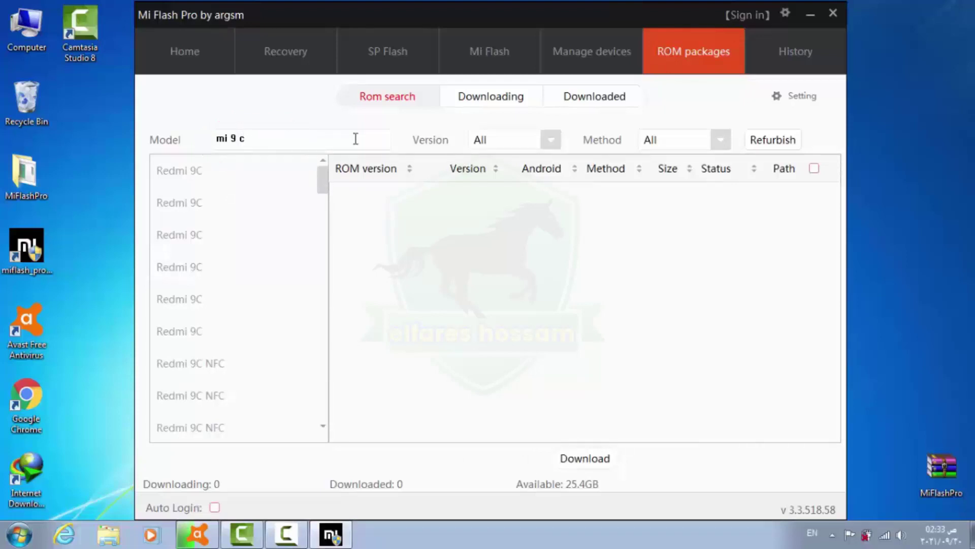
key(BackSpace)
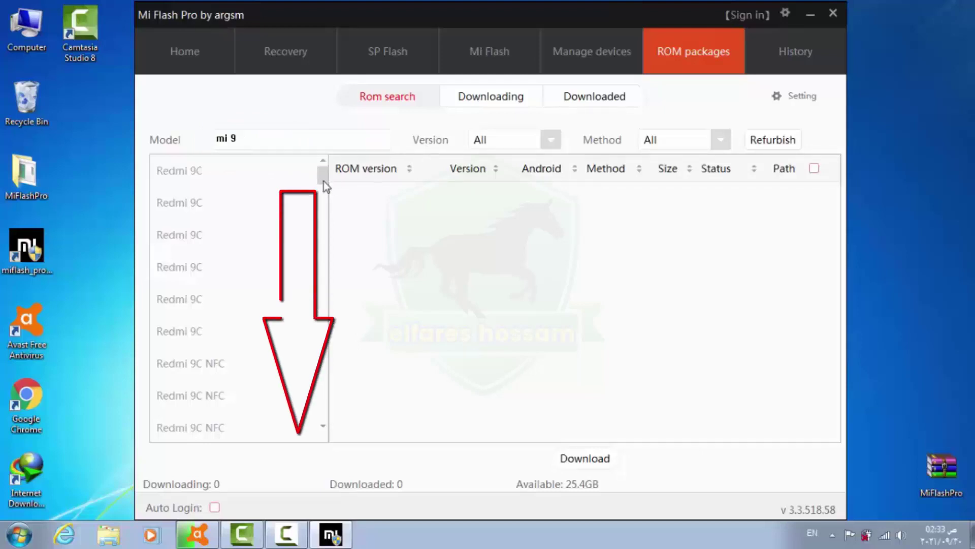
drag(324, 181, 325, 296)
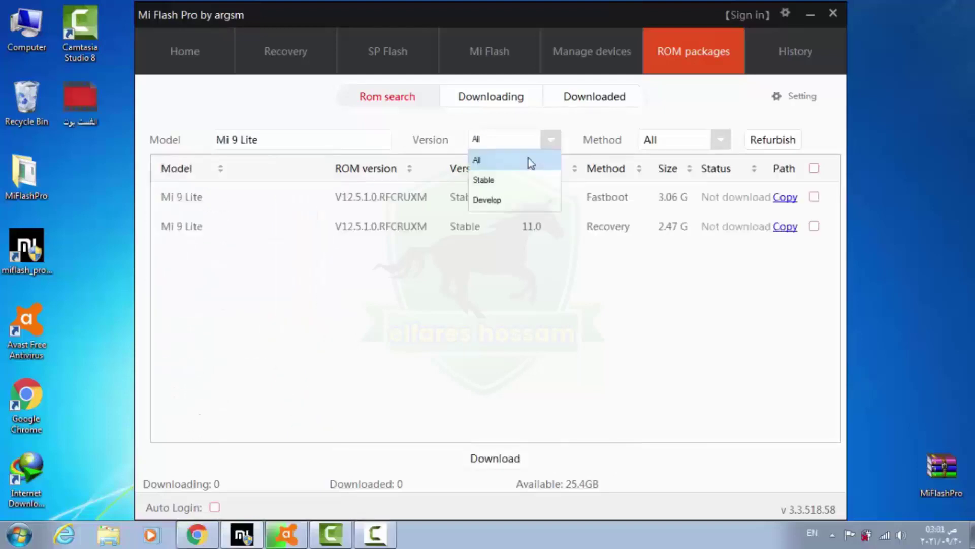
click(569, 126)
click(687, 147)
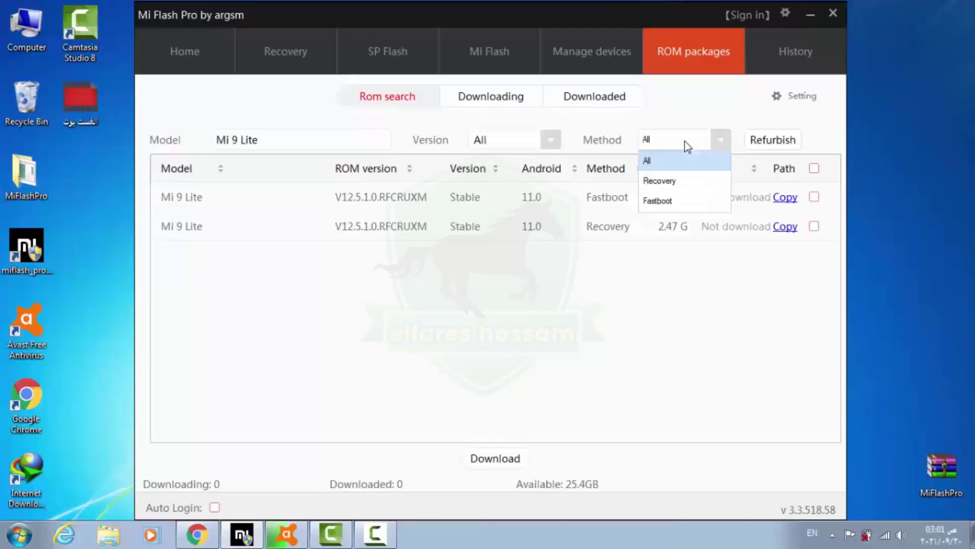